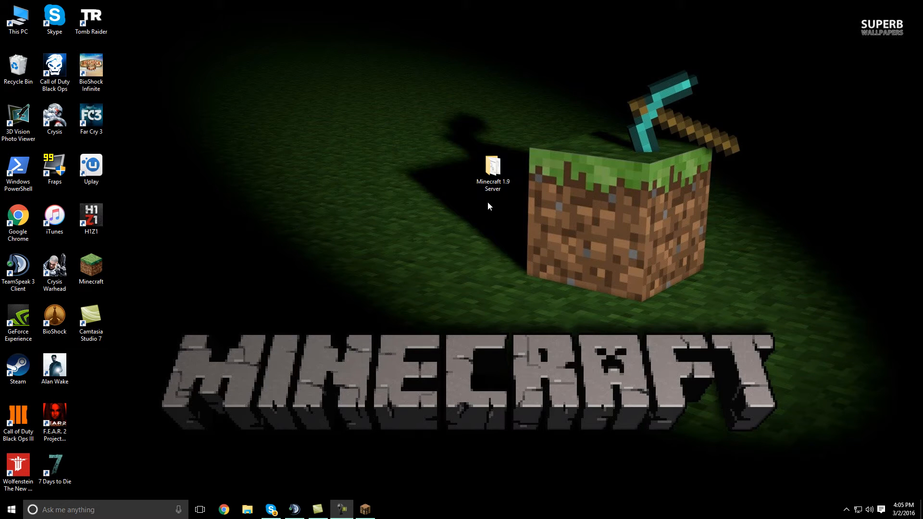
# Step: Open the Minecraft 1.9 Server folder from the desktop and move its window aside
pyautogui.click(495, 188)
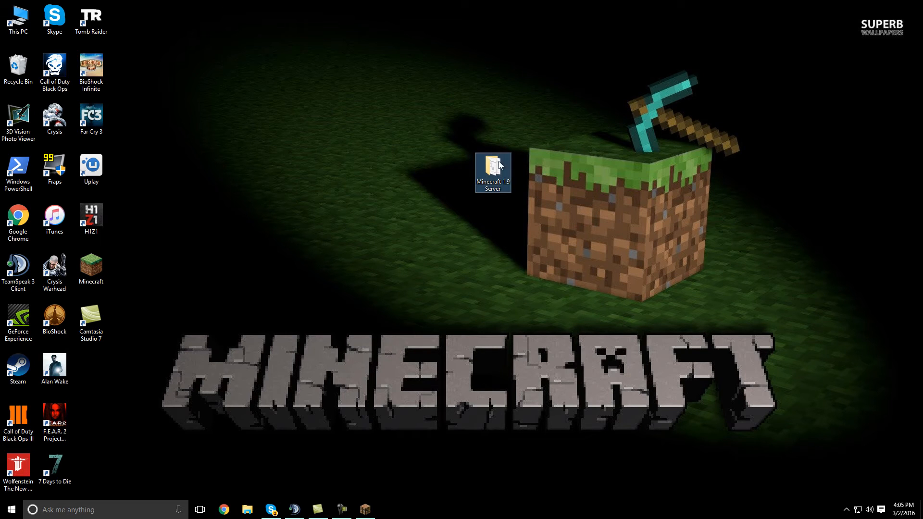
pyautogui.doubleClick(494, 182)
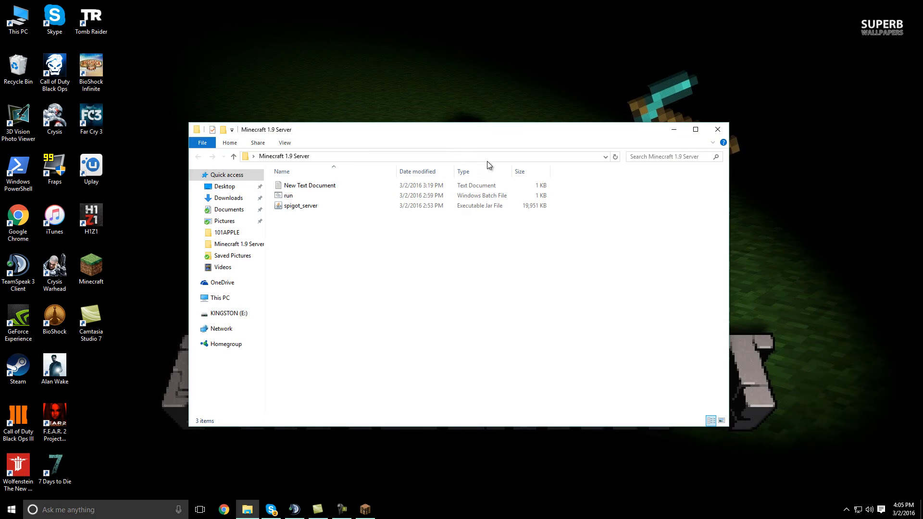
pyautogui.moveTo(432, 135); pyautogui.dragTo(520, 141)
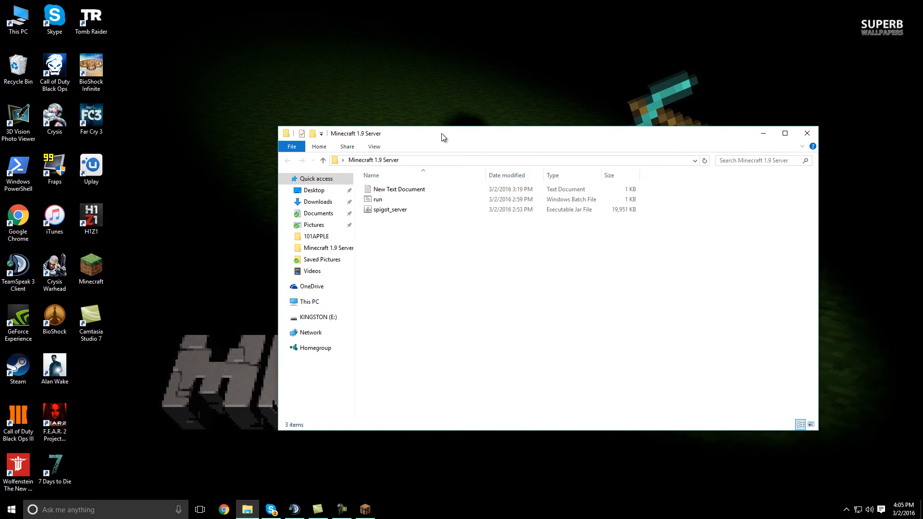
pyautogui.moveTo(442, 134); pyautogui.dragTo(541, 122)
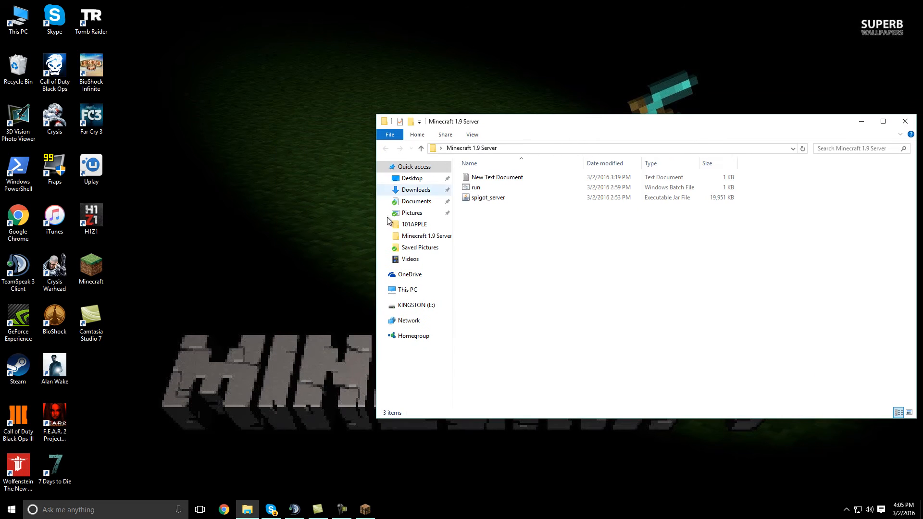
pyautogui.click(224, 509)
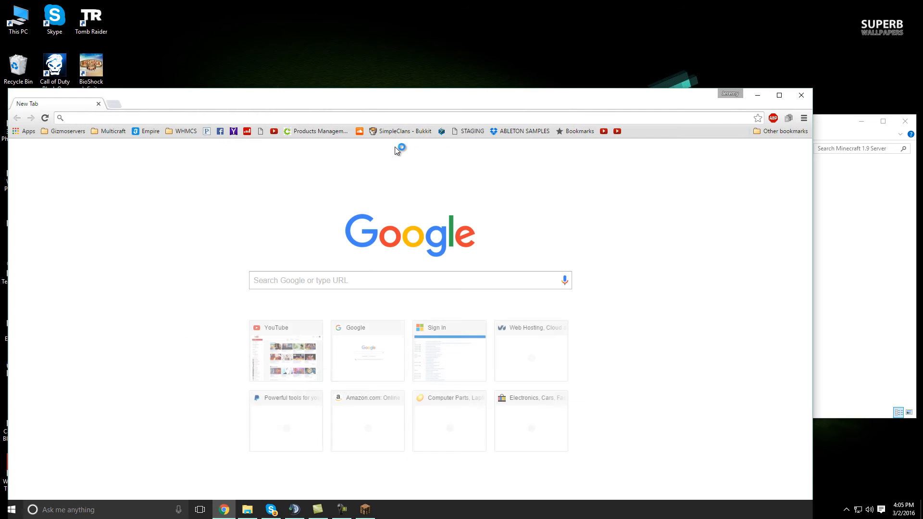
pyautogui.moveTo(339, 102); pyautogui.dragTo(459, 109)
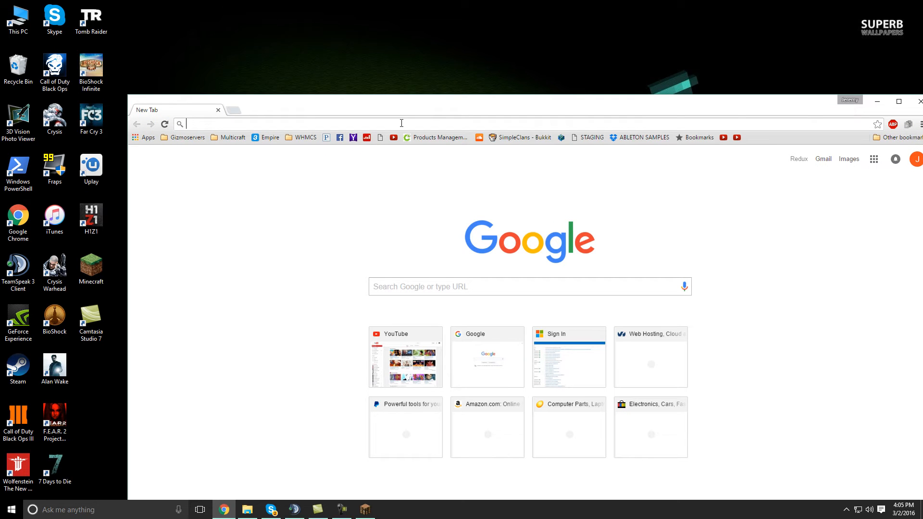
pyautogui.write('http://')
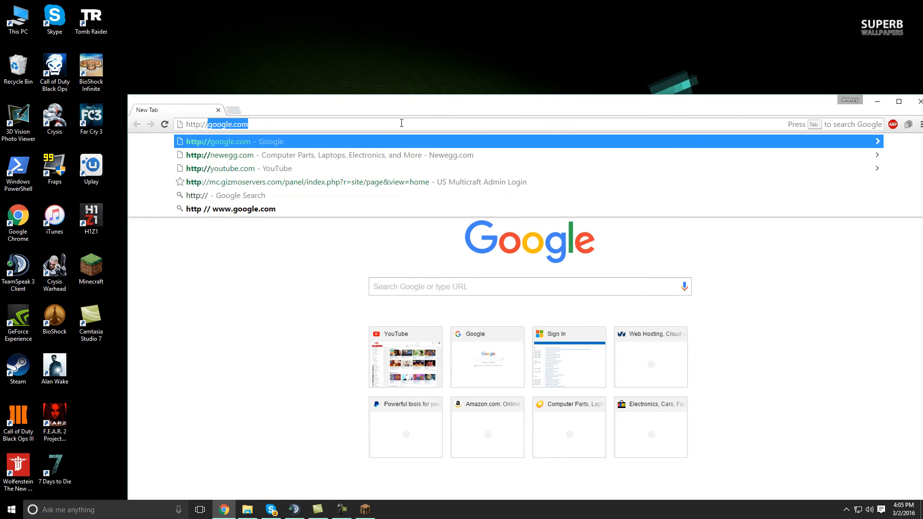
pyautogui.write('getspigot.org')
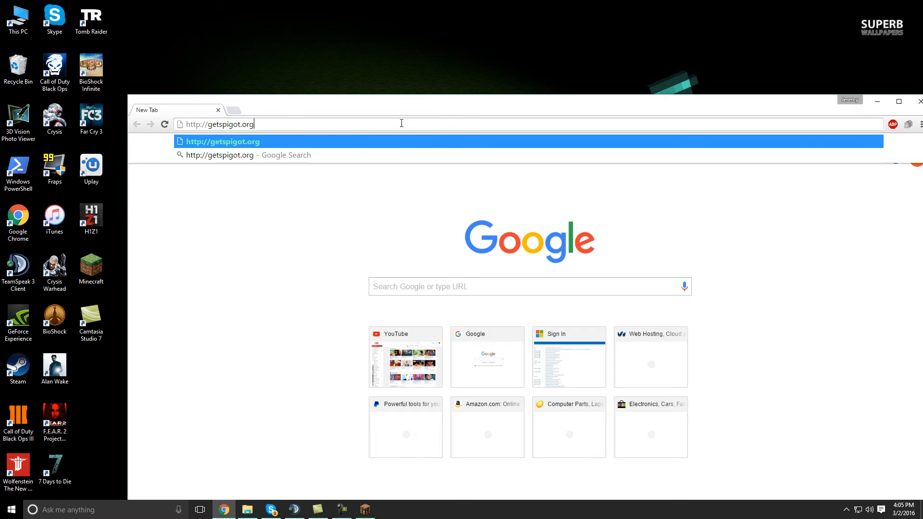
pyautogui.press('Return')
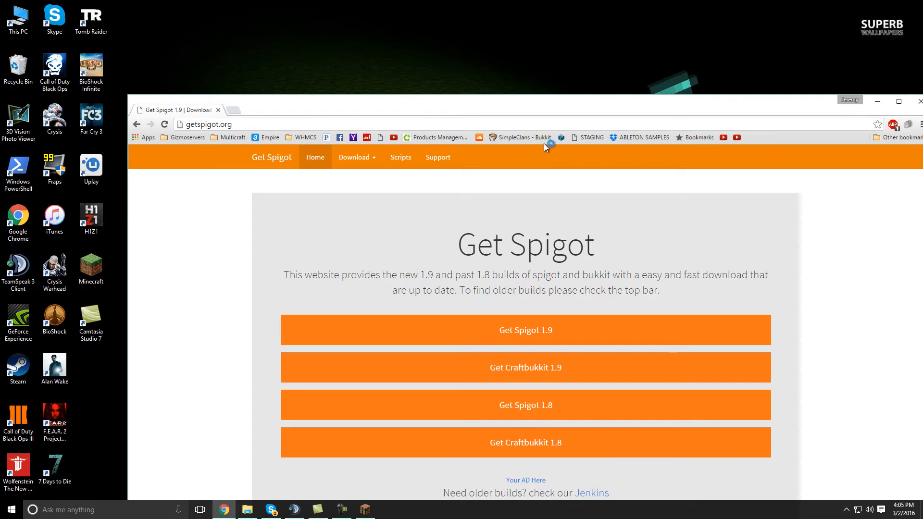
pyautogui.moveTo(520, 112); pyautogui.dragTo(512, 82)
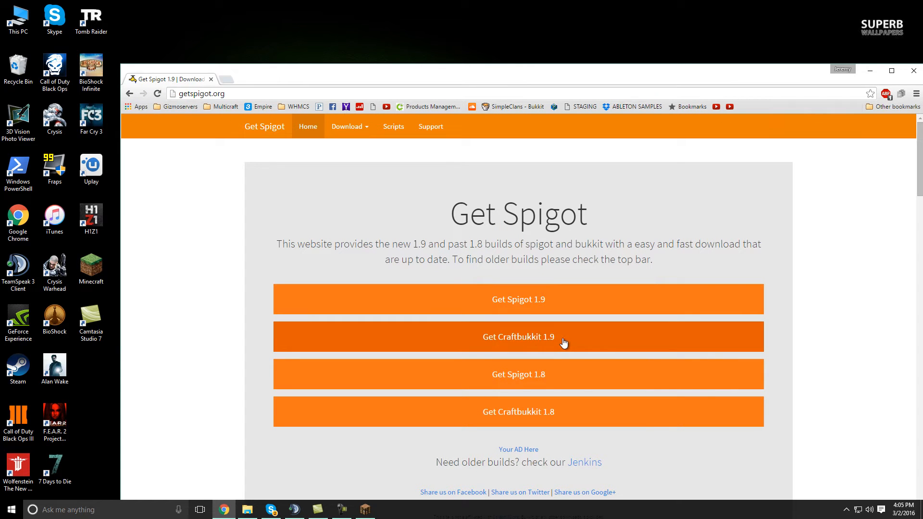
pyautogui.moveTo(584, 78); pyautogui.dragTo(396, 114)
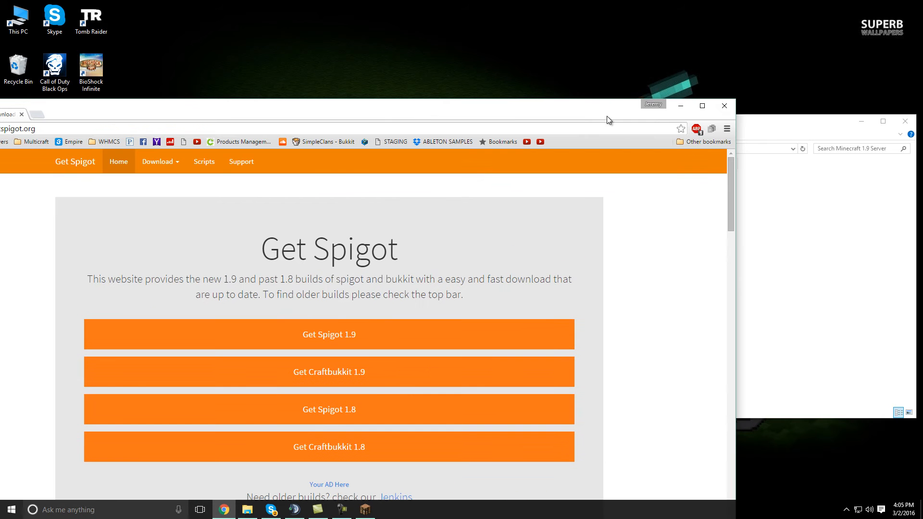
pyautogui.click(722, 102)
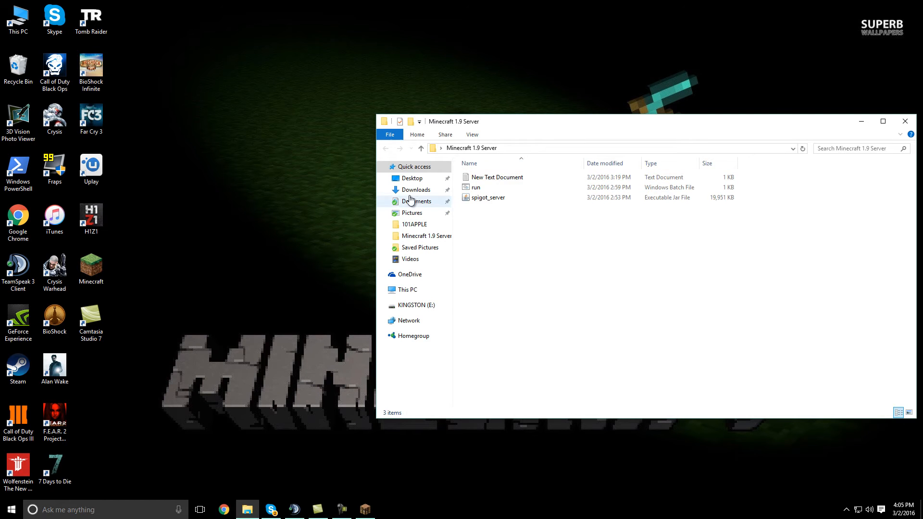
# Step: Create a new text document in the Minecraft 1.9 Server folder, keeping its default name
pyautogui.moveTo(516, 123); pyautogui.dragTo(541, 166)
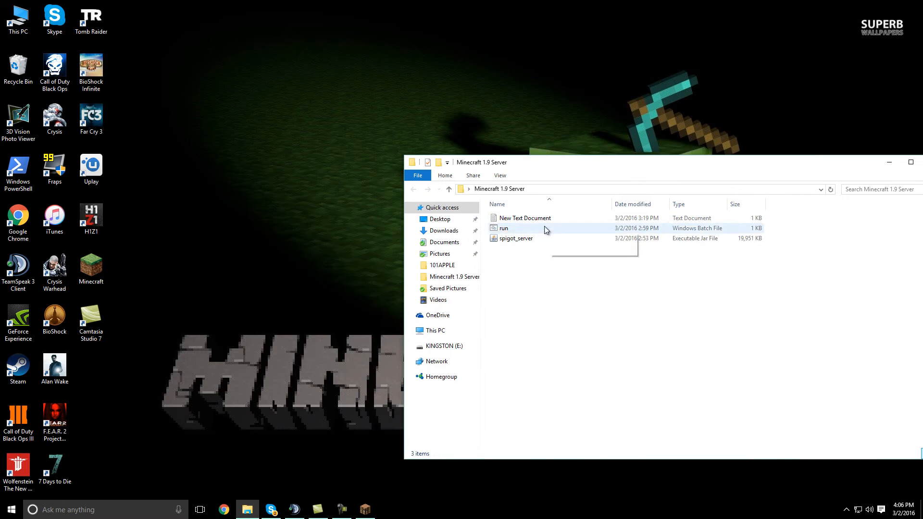
pyautogui.click(514, 241)
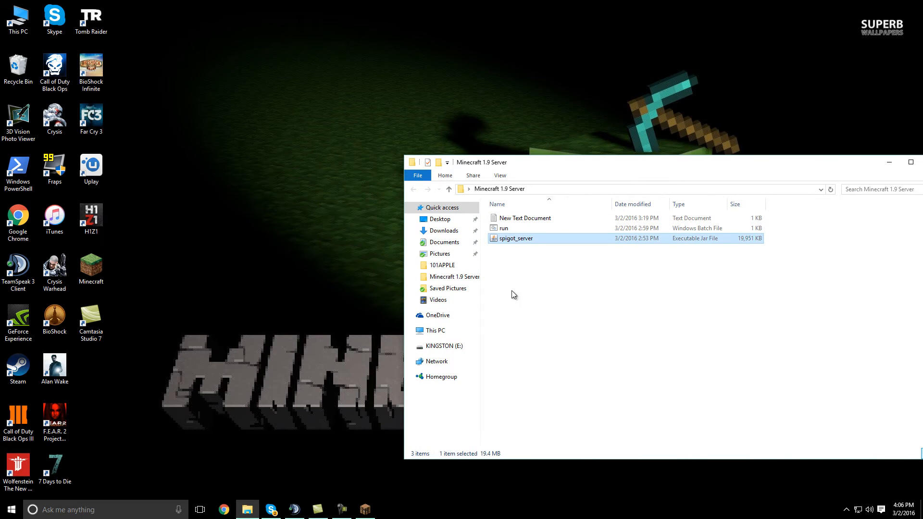
pyautogui.click(525, 228)
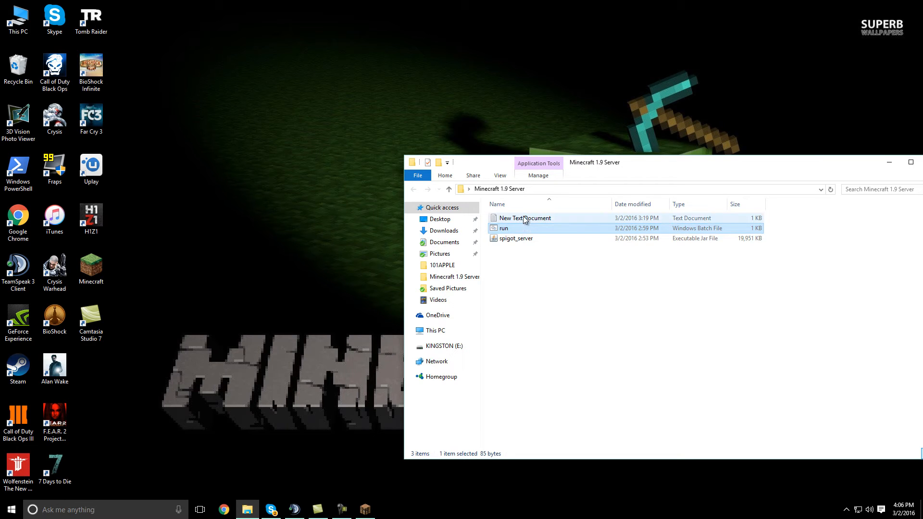
pyautogui.rightClick(515, 258)
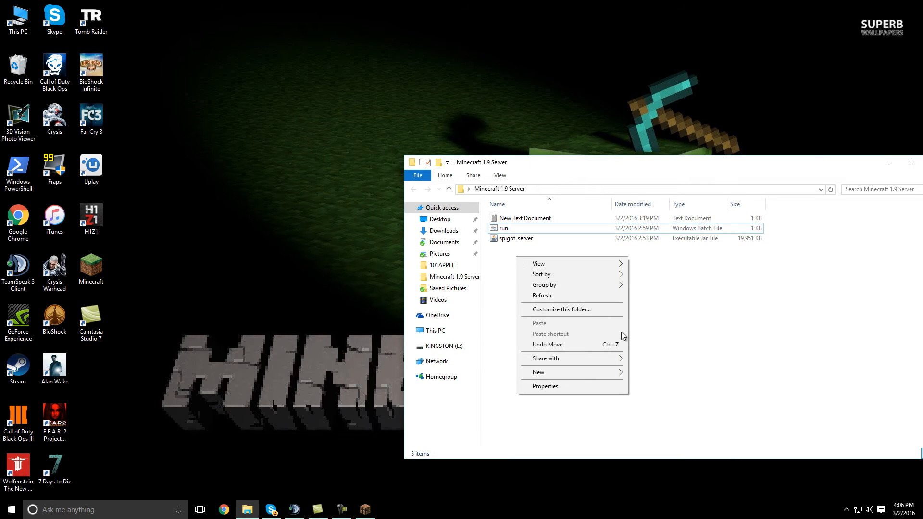
pyautogui.moveTo(616, 374)
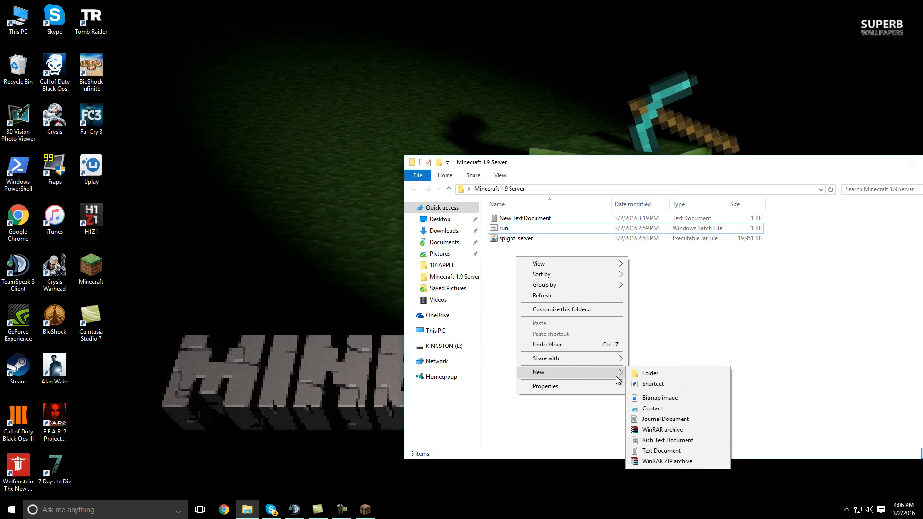
pyautogui.click(692, 455)
pyautogui.click(554, 275)
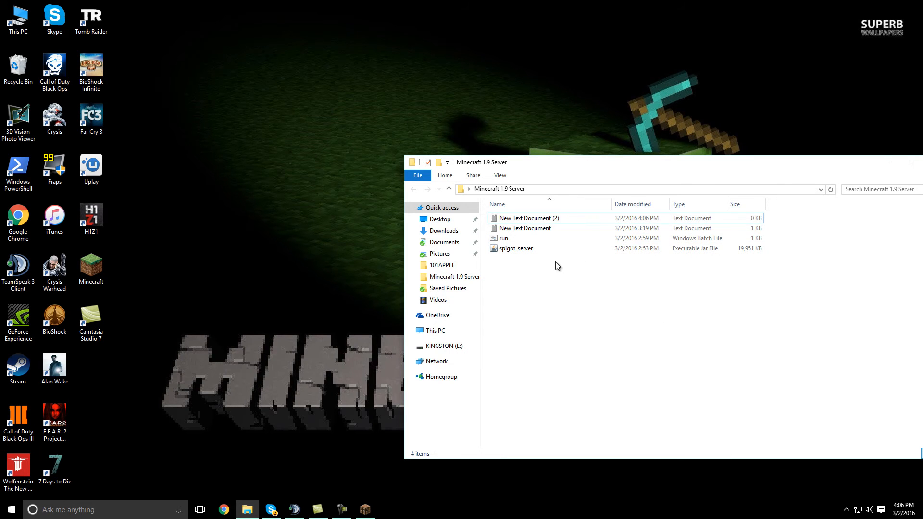
pyautogui.doubleClick(563, 230)
pyautogui.moveTo(549, 275); pyautogui.dragTo(660, 271)
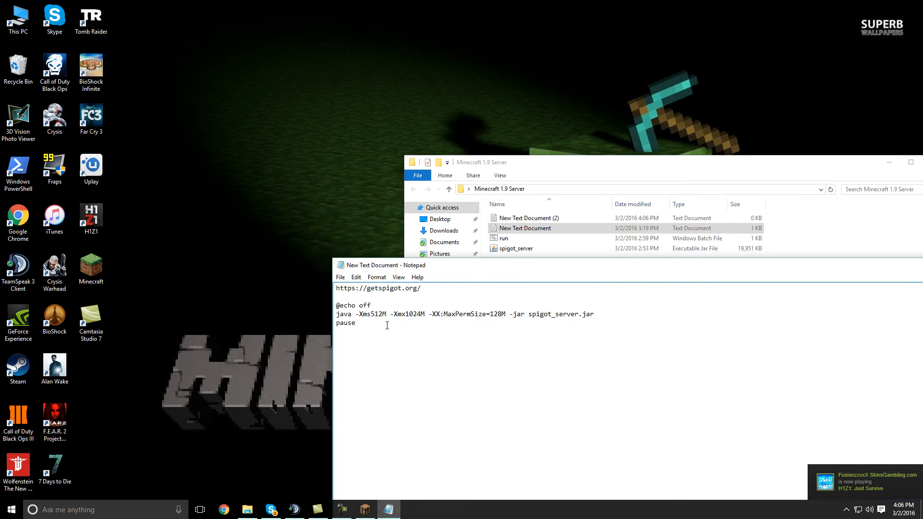
pyautogui.moveTo(387, 325); pyautogui.dragTo(300, 306)
pyautogui.rightClick(348, 313)
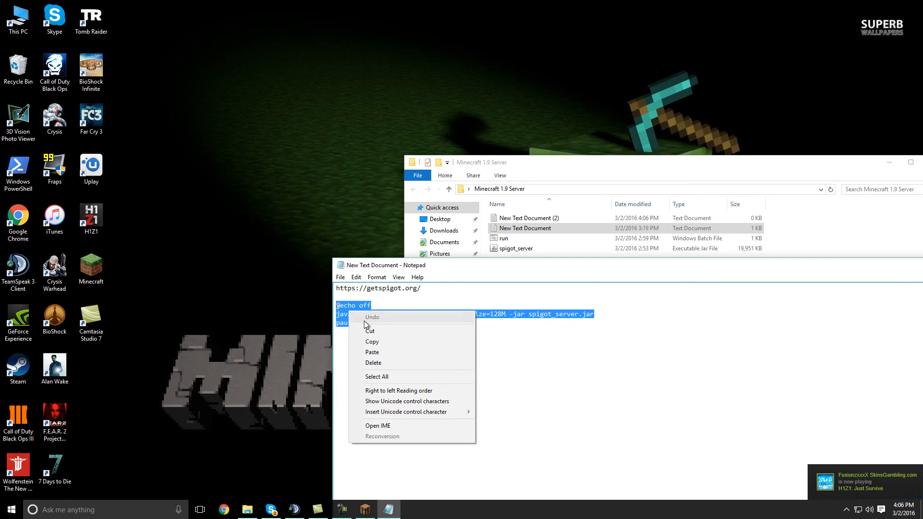
pyautogui.click(391, 339)
pyautogui.moveTo(517, 266); pyautogui.dragTo(321, 270)
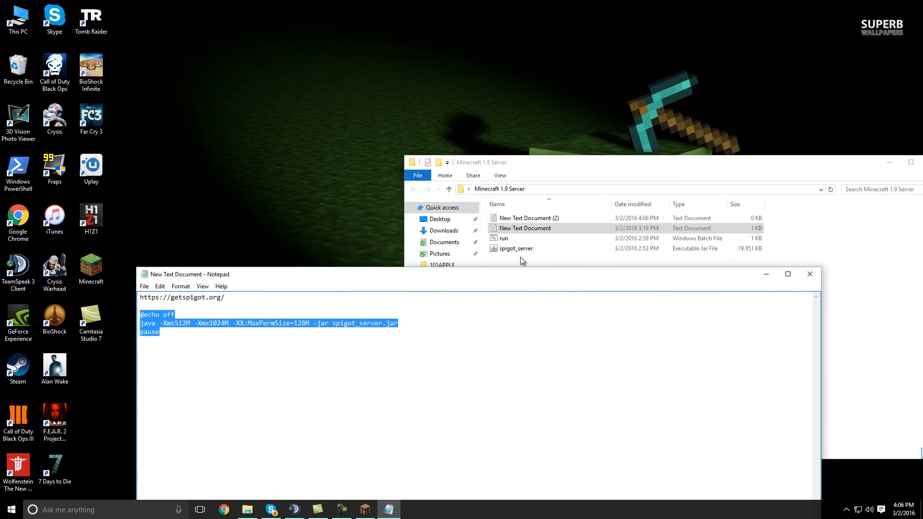
pyautogui.click(810, 270)
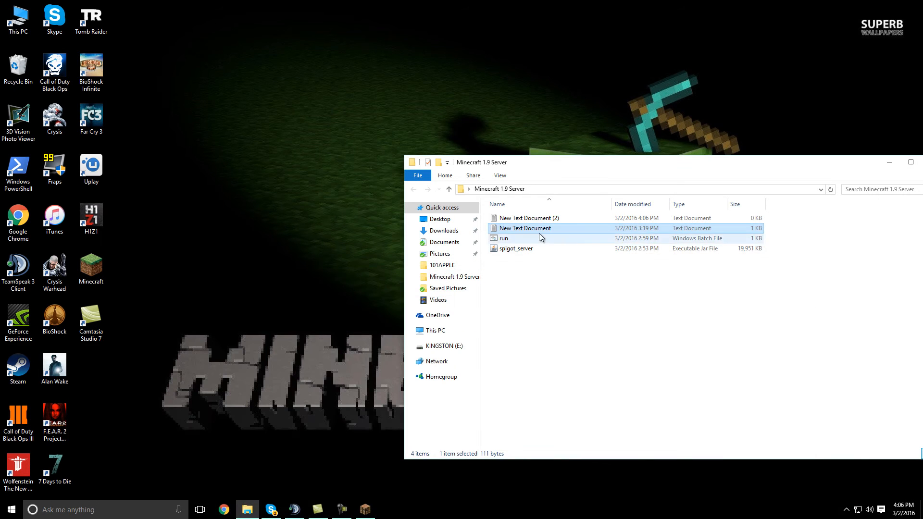
# Step: Paste the copied startup script into the empty New Text Document (2)
pyautogui.doubleClick(567, 218)
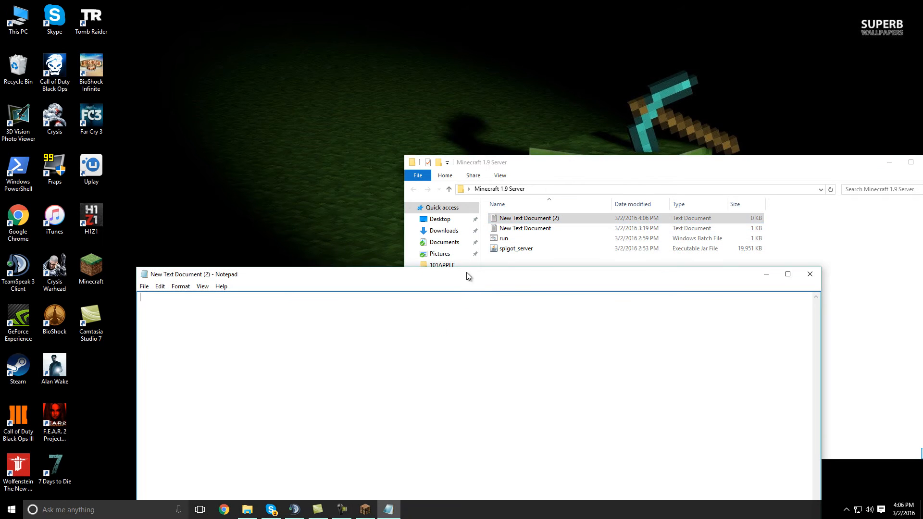
pyautogui.hotkey('ctrl', 'v')
pyautogui.moveTo(350, 214); pyautogui.dragTo(418, 217)
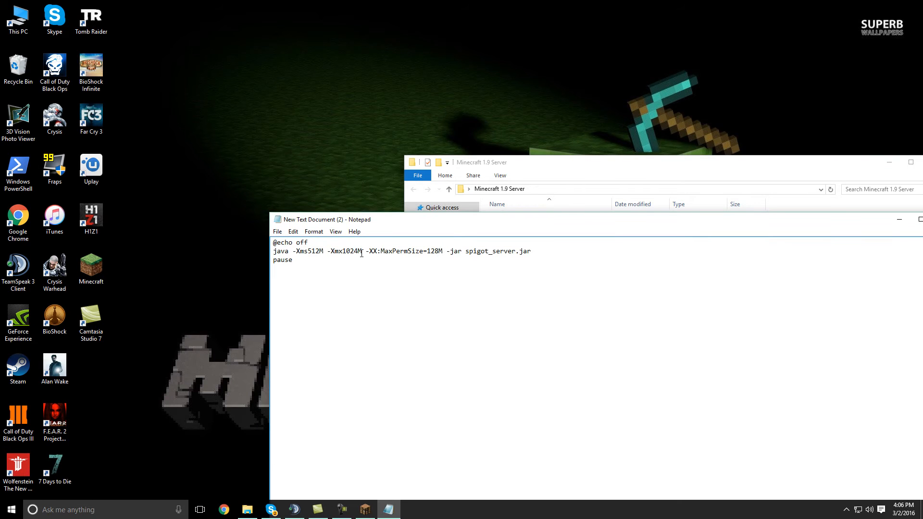
# Step: Try to save the startup script under the file name .bat with the file type All Files
pyautogui.click(278, 231)
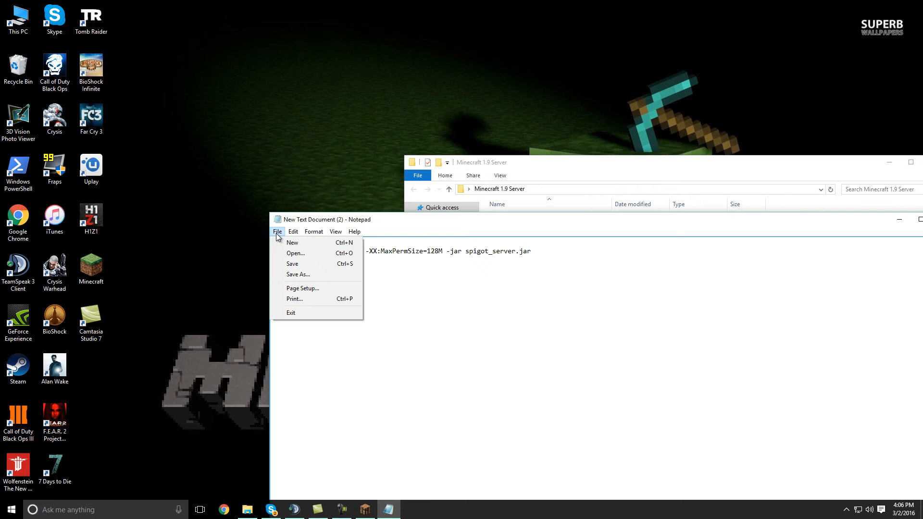
pyautogui.click(320, 275)
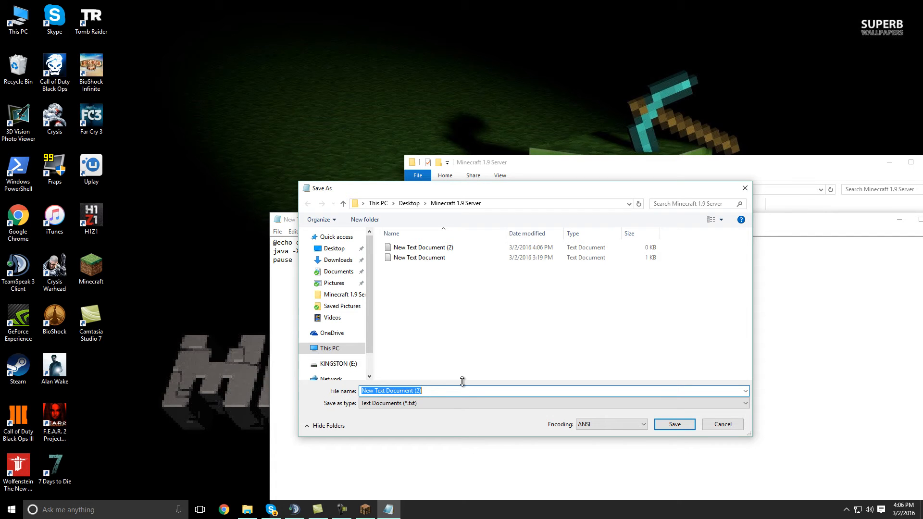
pyautogui.press('BackSpace')
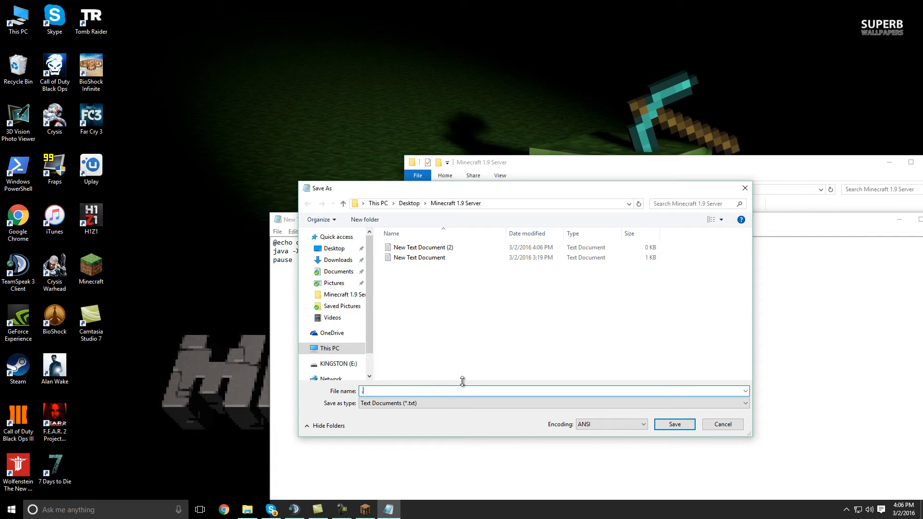
pyautogui.write('.bat')
pyautogui.doubleClick(394, 390)
pyautogui.click(413, 405)
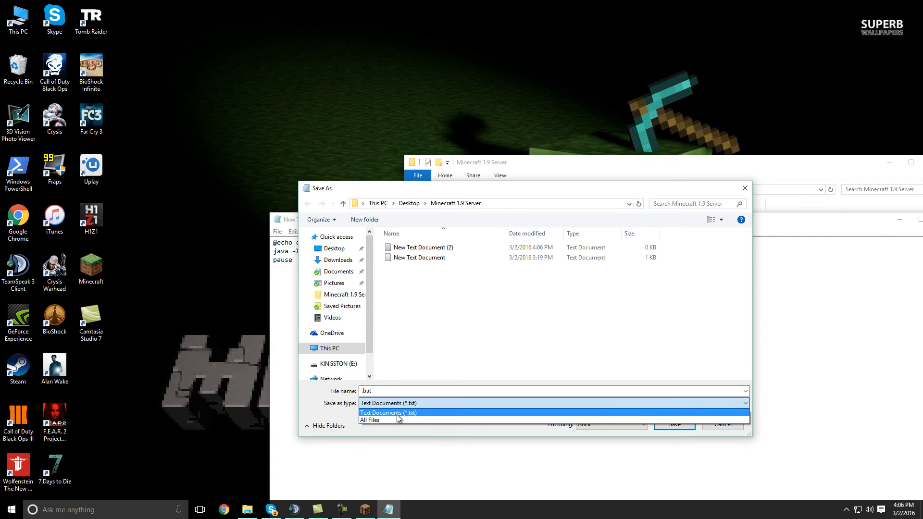
pyautogui.click(394, 419)
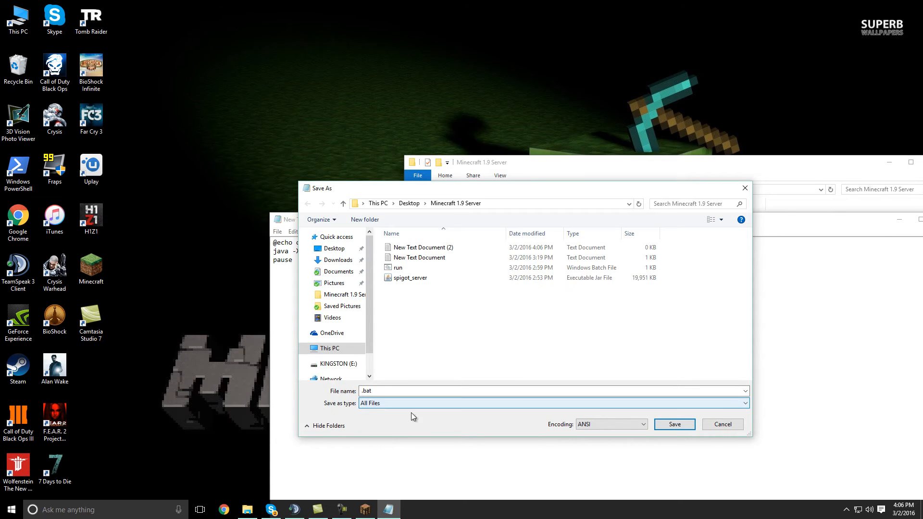
pyautogui.click(394, 391)
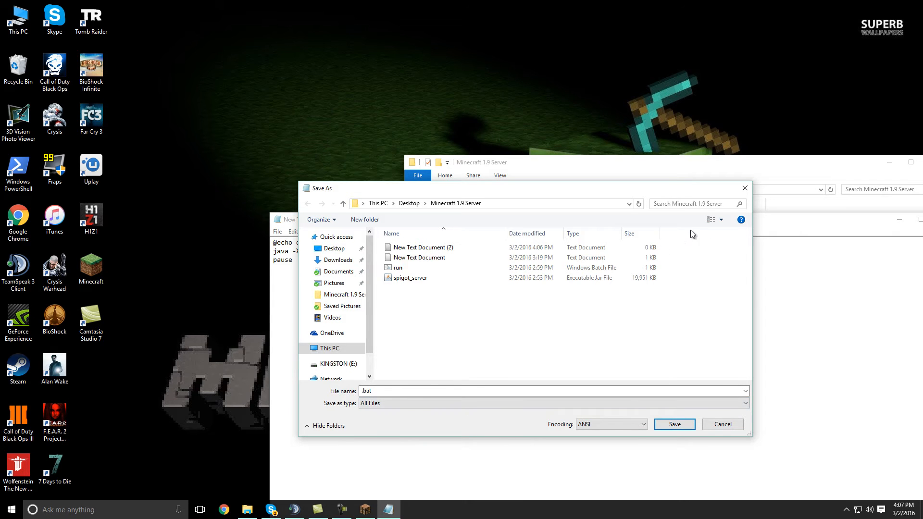
pyautogui.click(744, 188)
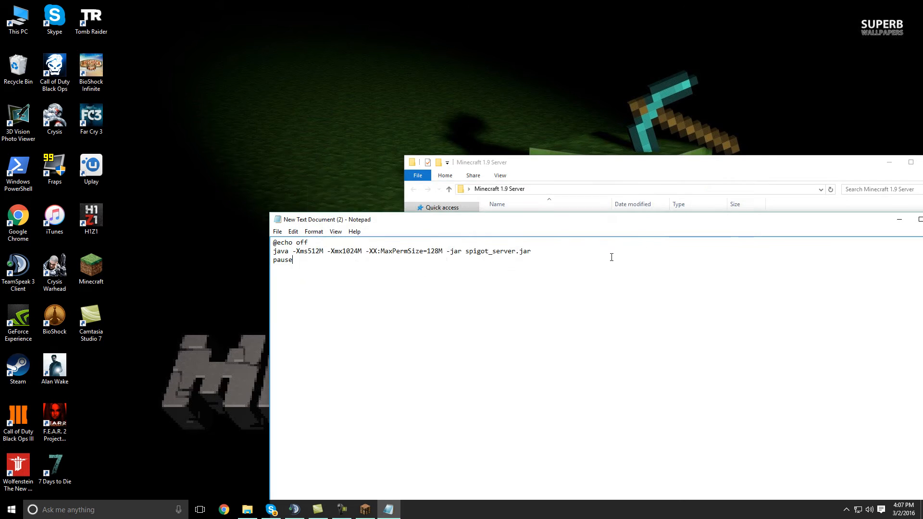
# Step: Close New Text Document (2) and discard its unsaved changes
pyautogui.moveTo(541, 221); pyautogui.dragTo(463, 208)
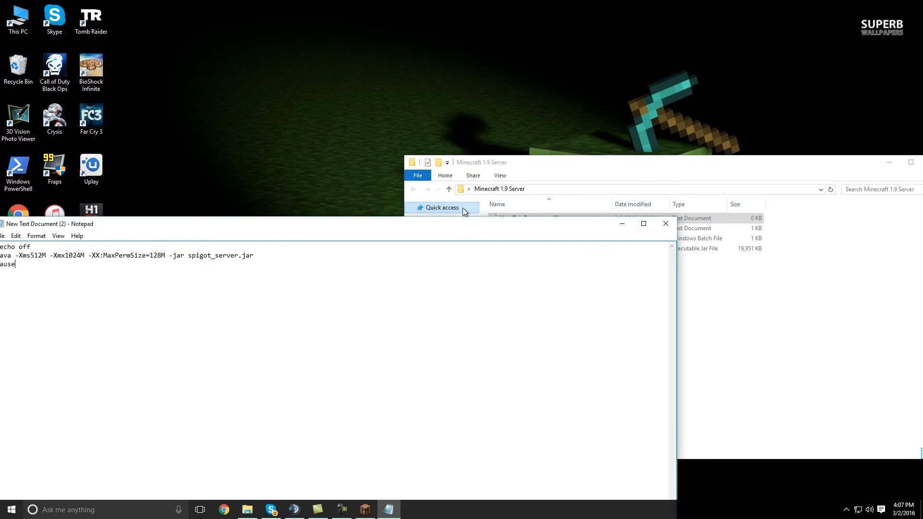
pyautogui.click(666, 224)
pyautogui.click(472, 268)
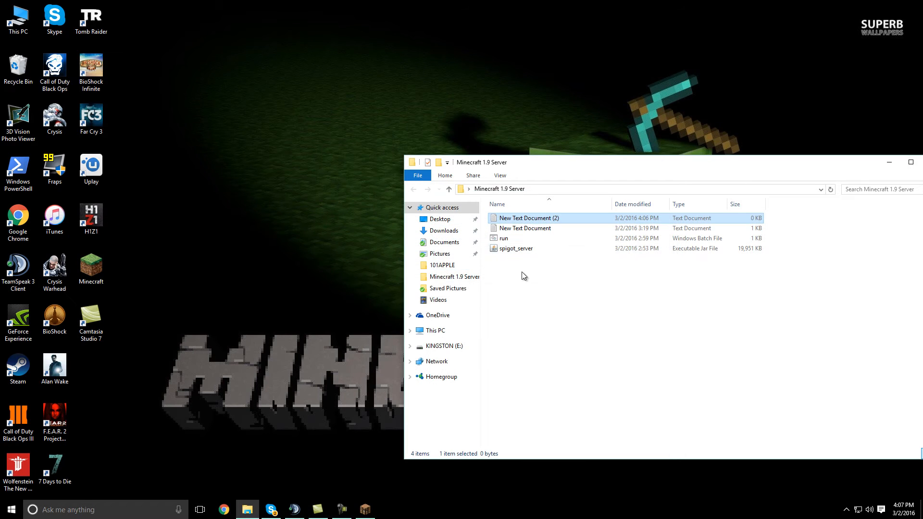
# Step: Start the server with the run batch file and move its console window to read the output
pyautogui.doubleClick(515, 238)
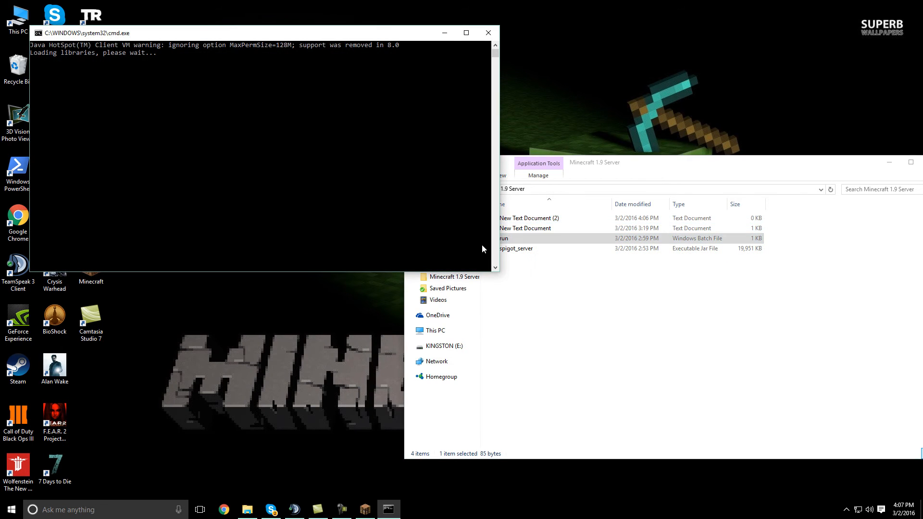
pyautogui.moveTo(345, 33); pyautogui.dragTo(560, 58)
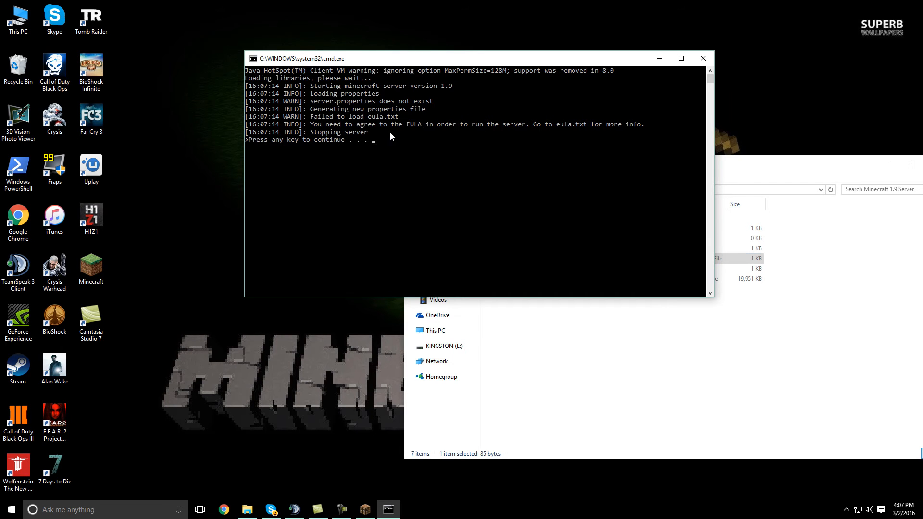
# Step: Dismiss the stopped server's console and open the eula text file for editing, moving its window fully into view
pyautogui.press('Return')
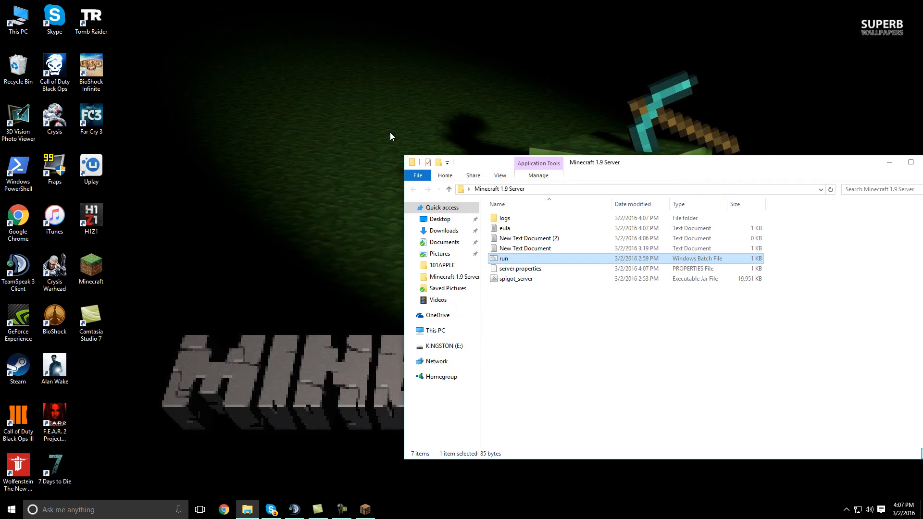
pyautogui.rightClick(530, 227)
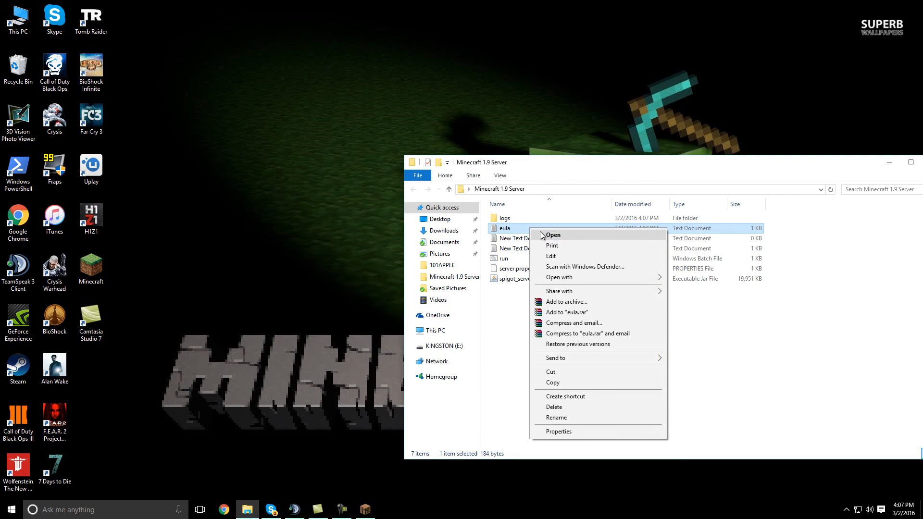
pyautogui.click(566, 257)
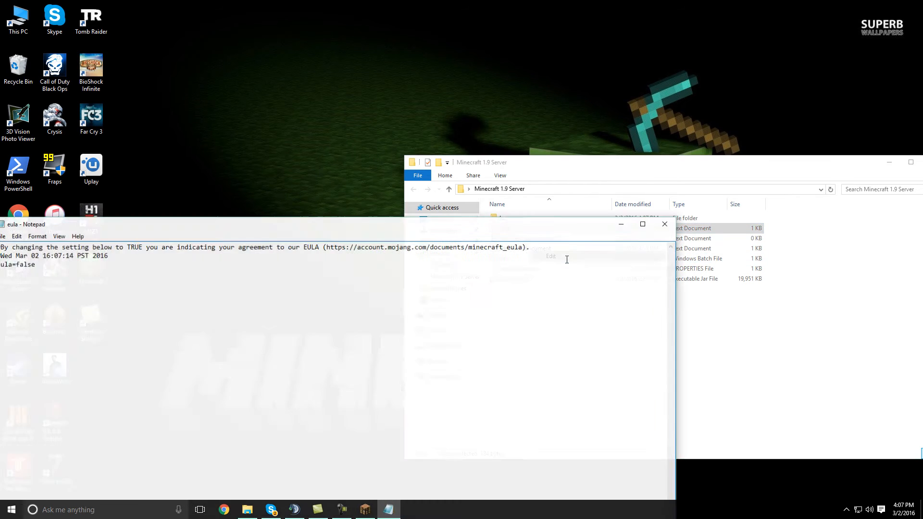
pyautogui.moveTo(364, 227); pyautogui.dragTo(528, 196)
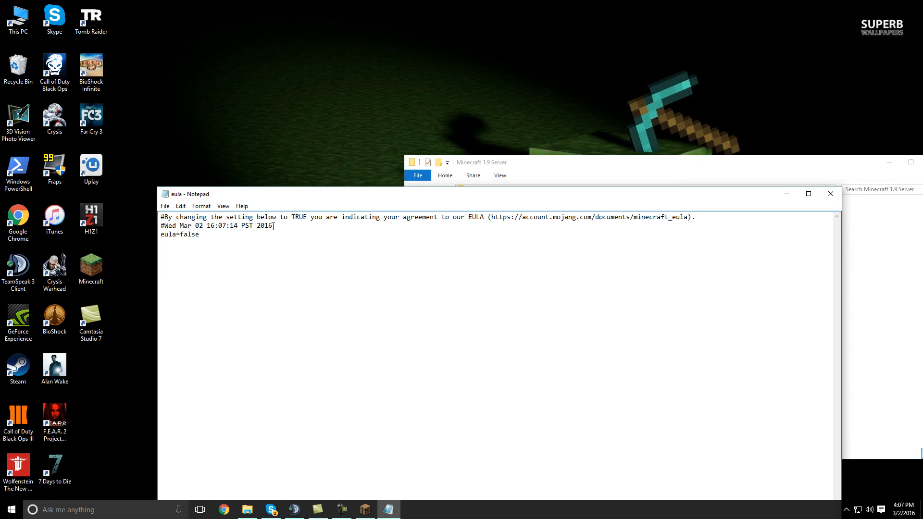
# Step: Change the eula setting to true, then close the file and save the change
pyautogui.press('BackSpace')
pyautogui.press('BackSpace')
pyautogui.press('BackSpace')
pyautogui.press('BackSpace')
pyautogui.write('tru')
pyautogui.moveTo(509, 192); pyautogui.dragTo(323, 209)
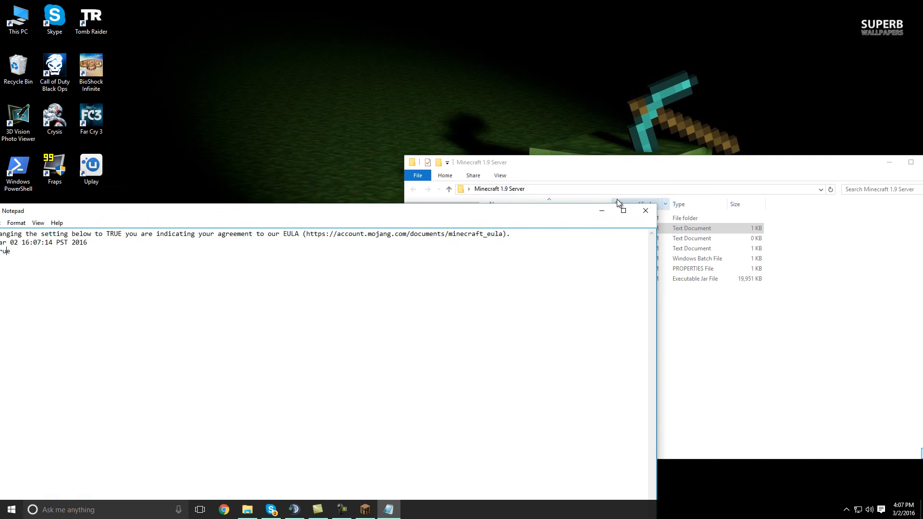
pyautogui.click(646, 210)
pyautogui.click(438, 265)
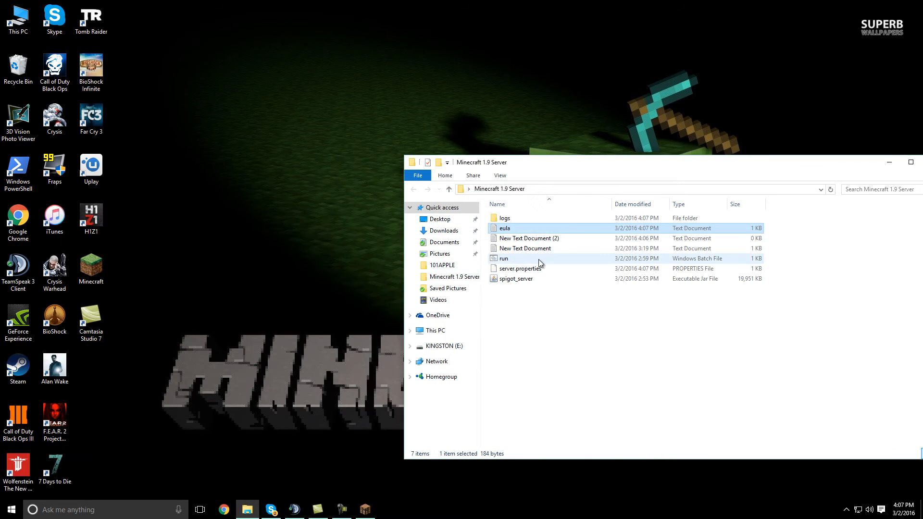
# Step: Start the server again with the run batch file, check its startup output, and minimize the console window
pyautogui.doubleClick(540, 259)
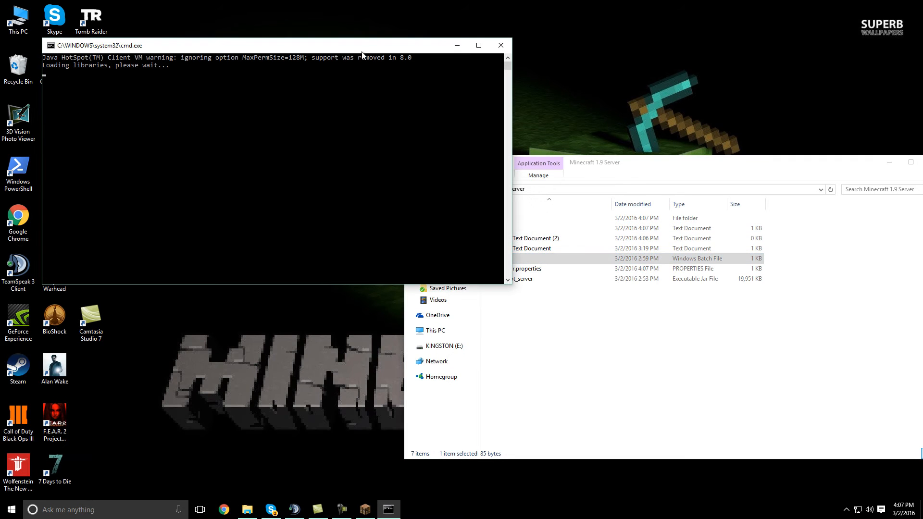
pyautogui.moveTo(350, 48); pyautogui.dragTo(535, 57)
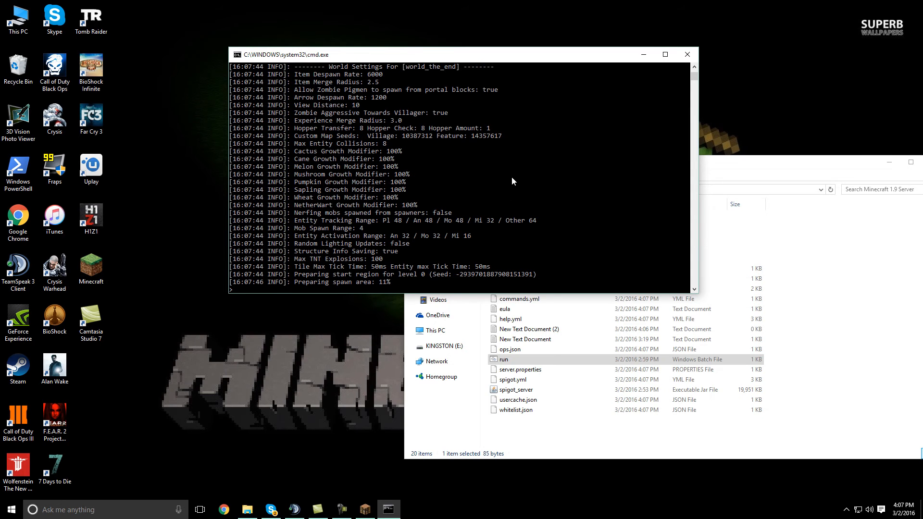
pyautogui.click(643, 54)
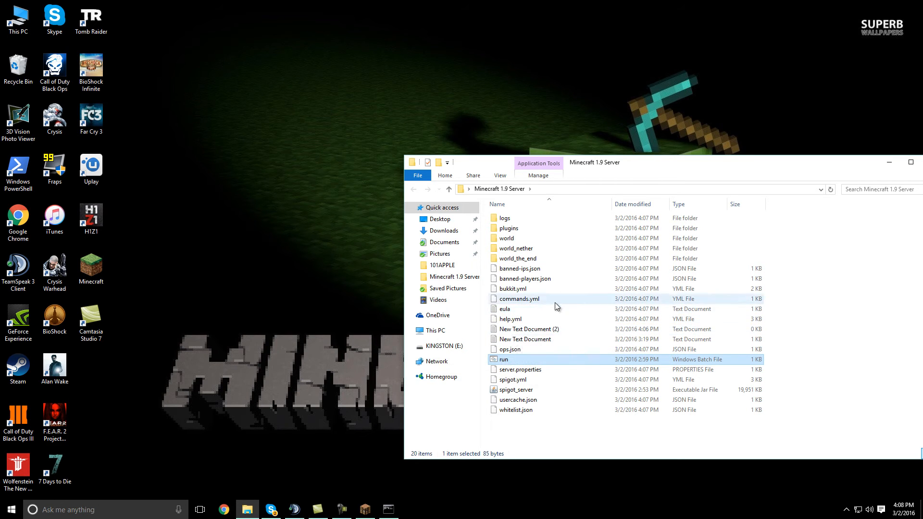
# Step: Open a Command Prompt by launching cmd from the Windows Run dialog and reposition its window
pyautogui.click(11, 509)
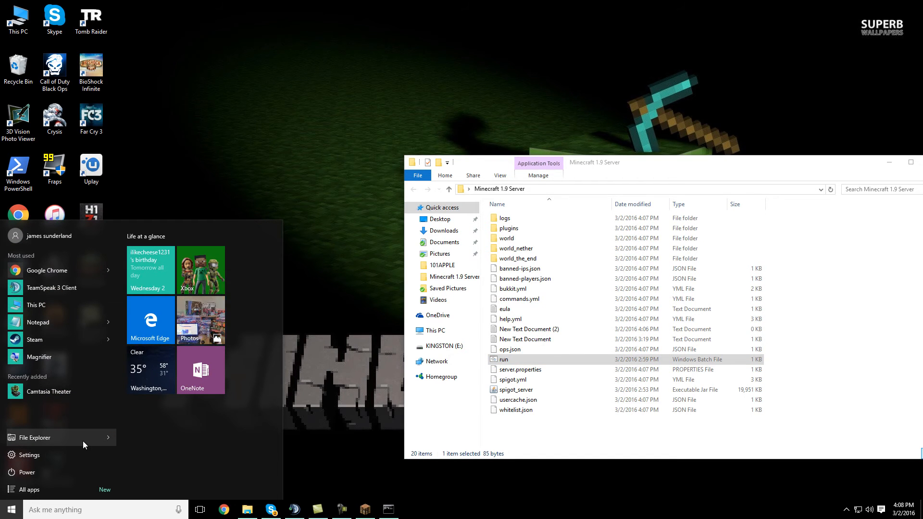
pyautogui.write('run')
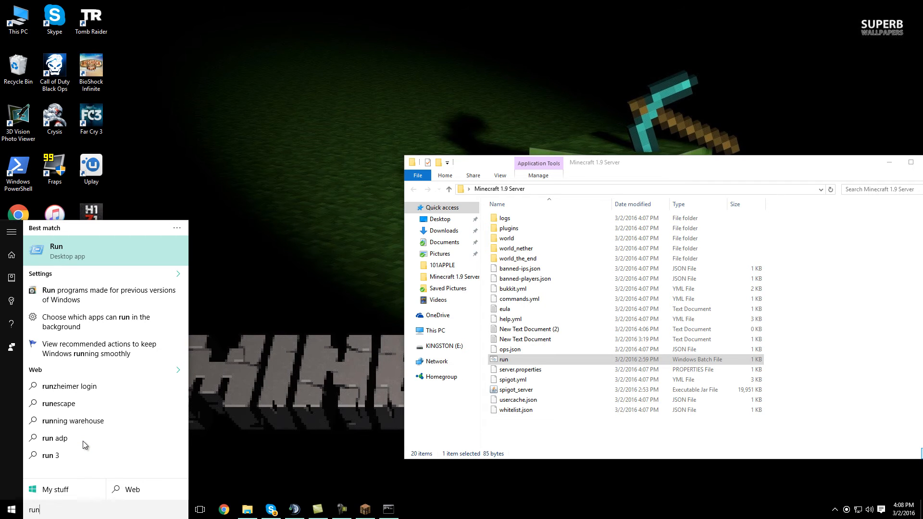
pyautogui.press('Return')
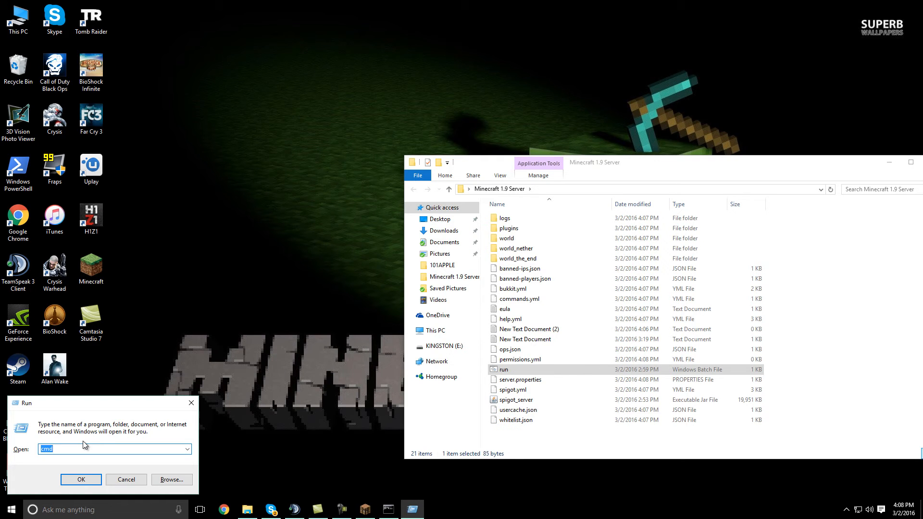
pyautogui.press('Return')
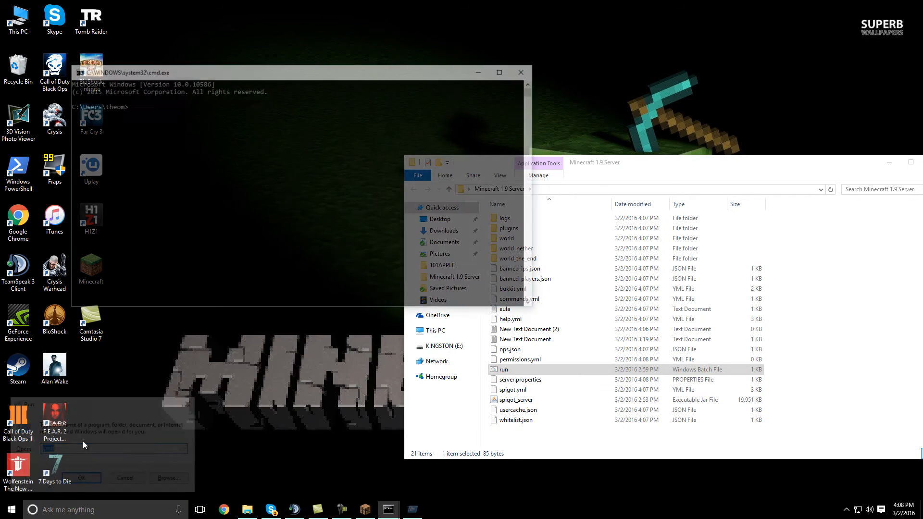
pyautogui.moveTo(310, 72); pyautogui.dragTo(365, 75)
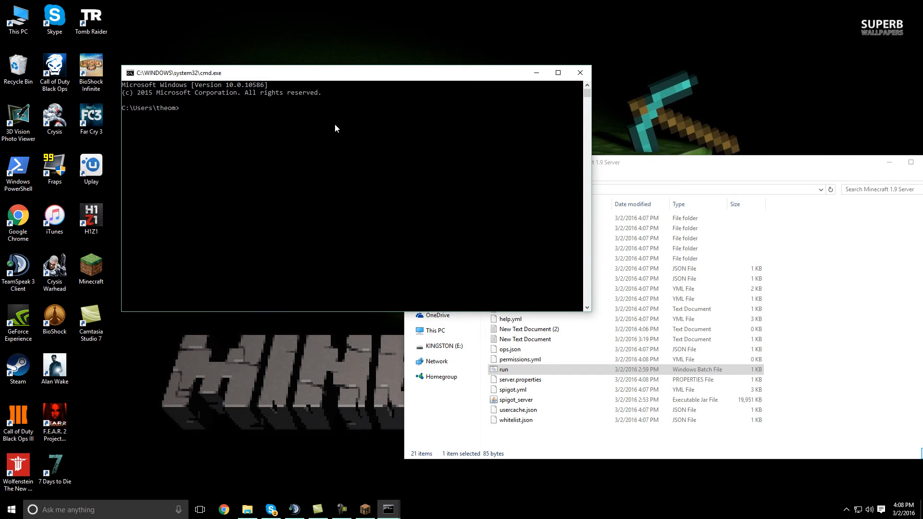
# Step: Run ipconfig to look up the computer's IPv4 address and default gateway, then exit the Command Prompt
pyautogui.write('ipconfig')
pyautogui.press('Return')
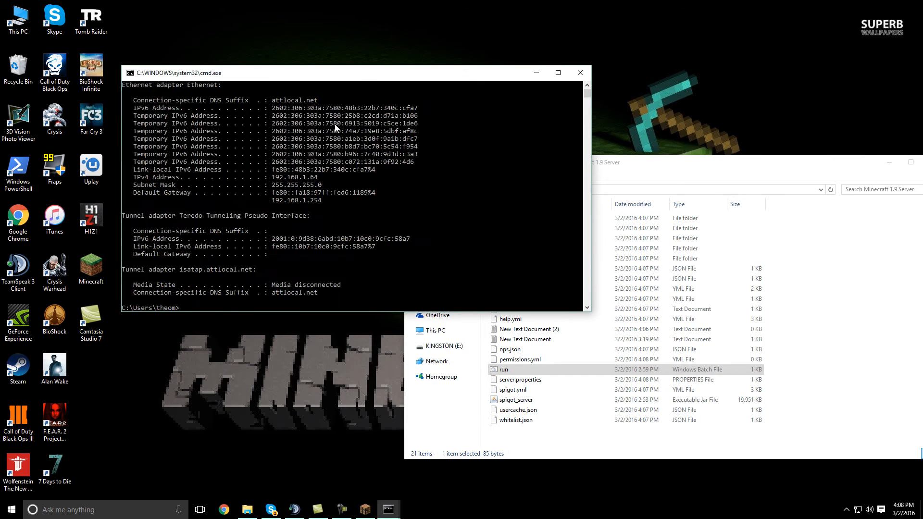
pyautogui.scroll(1, 290, 200)
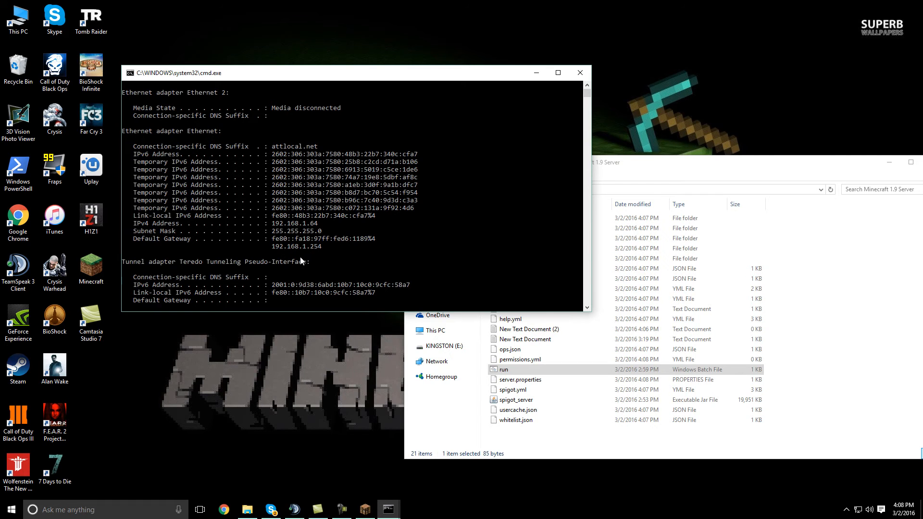
pyautogui.write('exit')
pyautogui.press('Return')
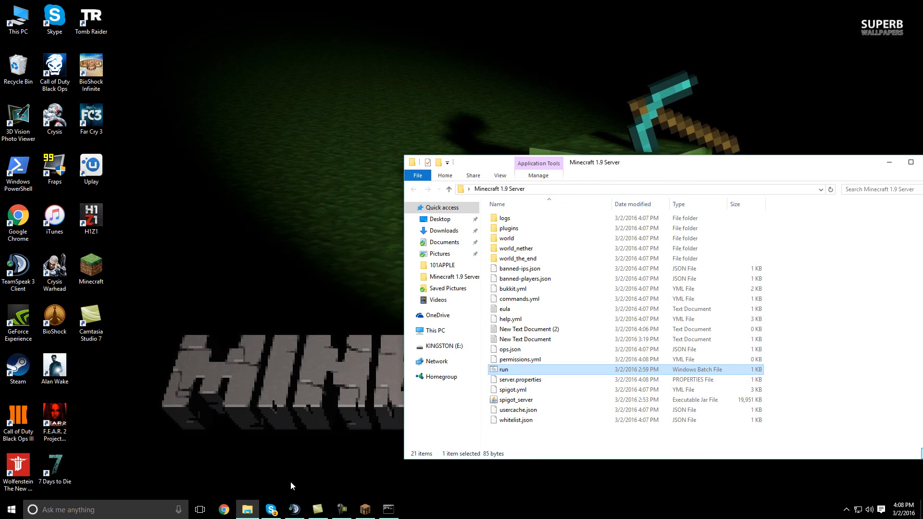
# Step: Switch to Google Chrome, load the router's page at 192.168.1.254, and reposition the browser window
pyautogui.click(227, 516)
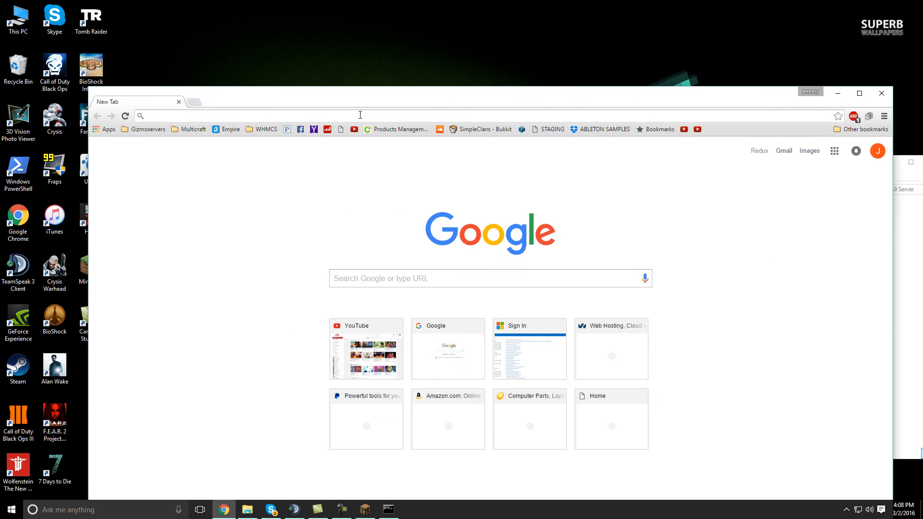
pyautogui.write('1')
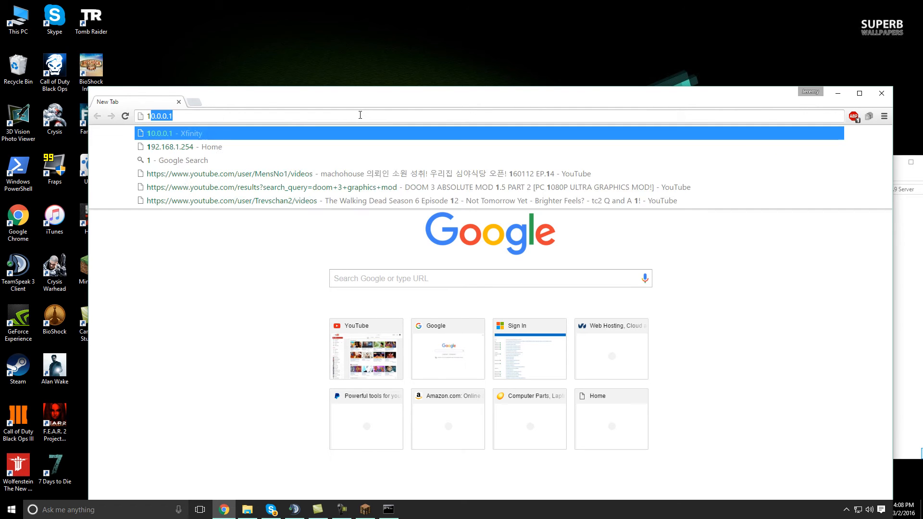
pyautogui.write('92.168')
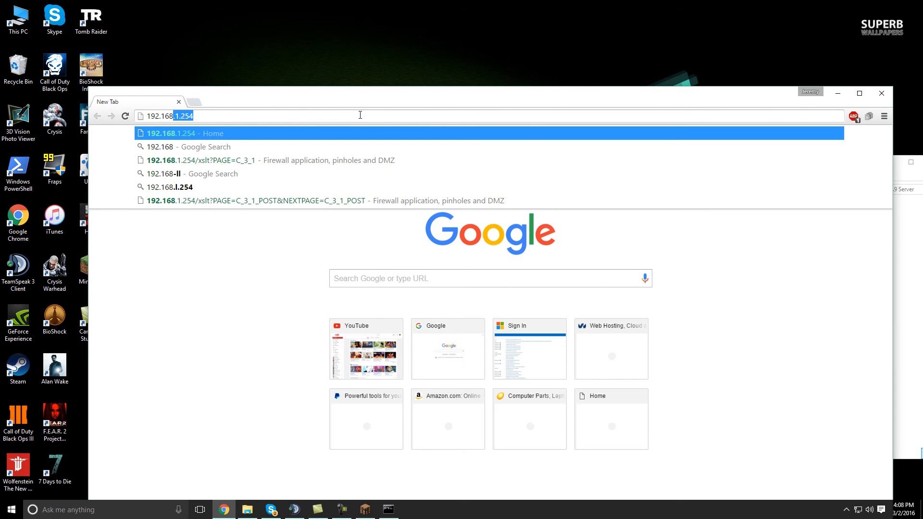
pyautogui.write('.1.254')
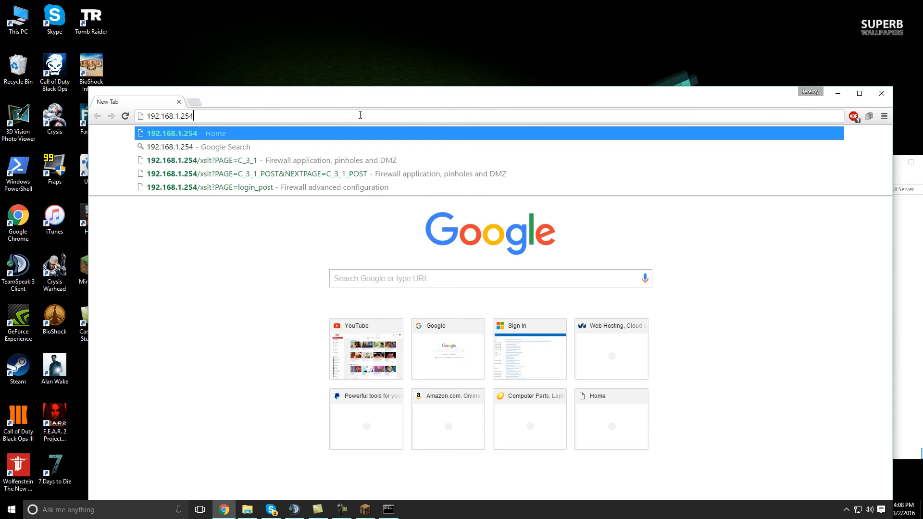
pyautogui.press('Return')
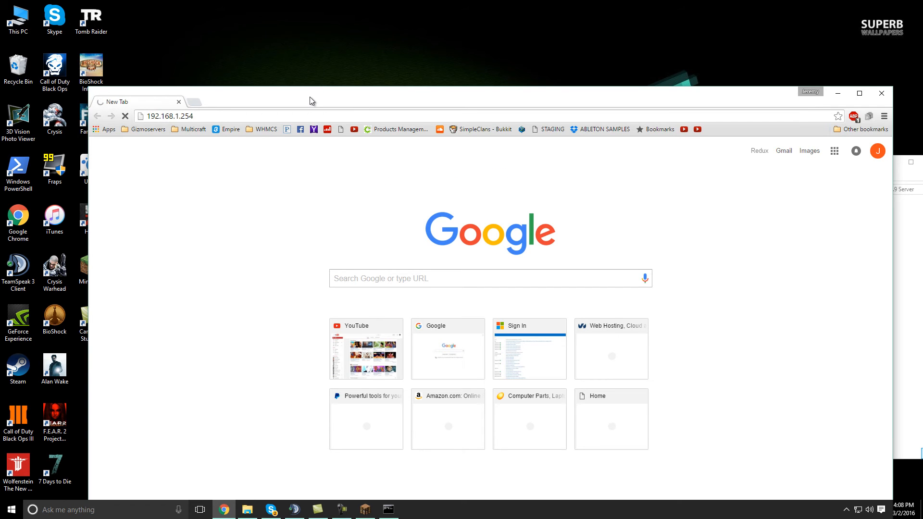
pyautogui.moveTo(310, 97); pyautogui.dragTo(313, 59)
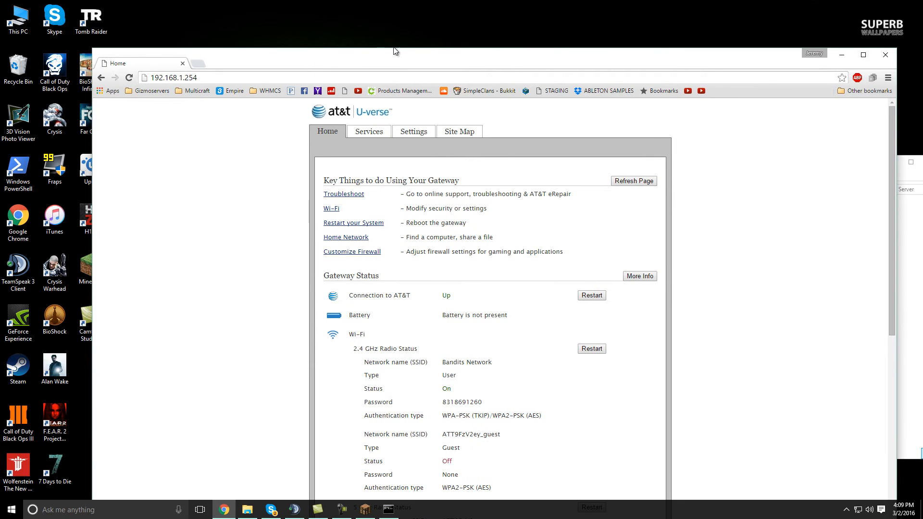
pyautogui.moveTo(386, 57); pyautogui.dragTo(377, 45)
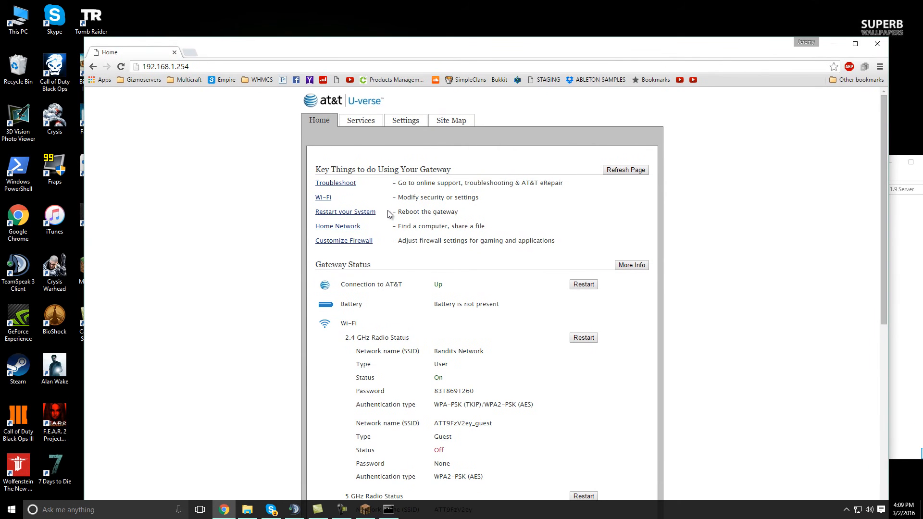
# Step: Look over the gateway home page and go to the firewall's Applications, Pinholes and DMZ settings
pyautogui.scroll(-6, 391, 210)
pyautogui.scroll(6, 390, 211)
pyautogui.moveTo(391, 43); pyautogui.dragTo(396, 87)
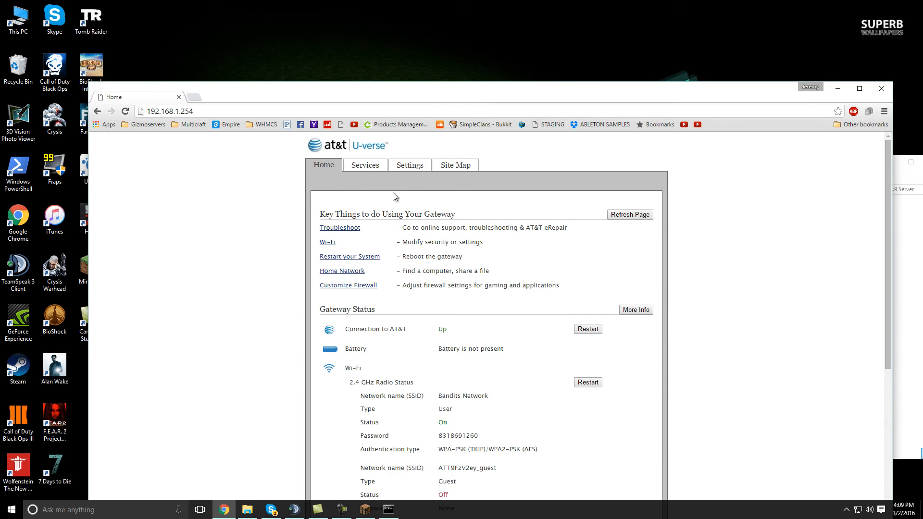
pyautogui.click(376, 166)
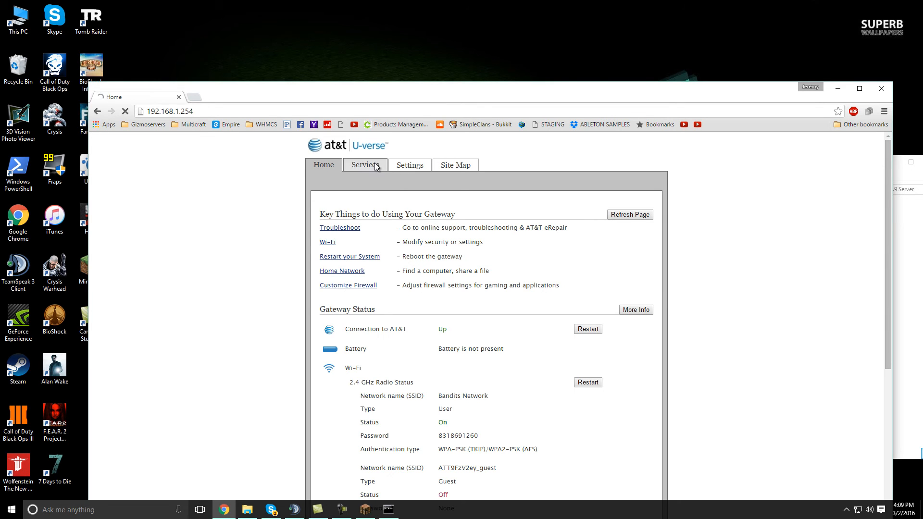
pyautogui.click(414, 165)
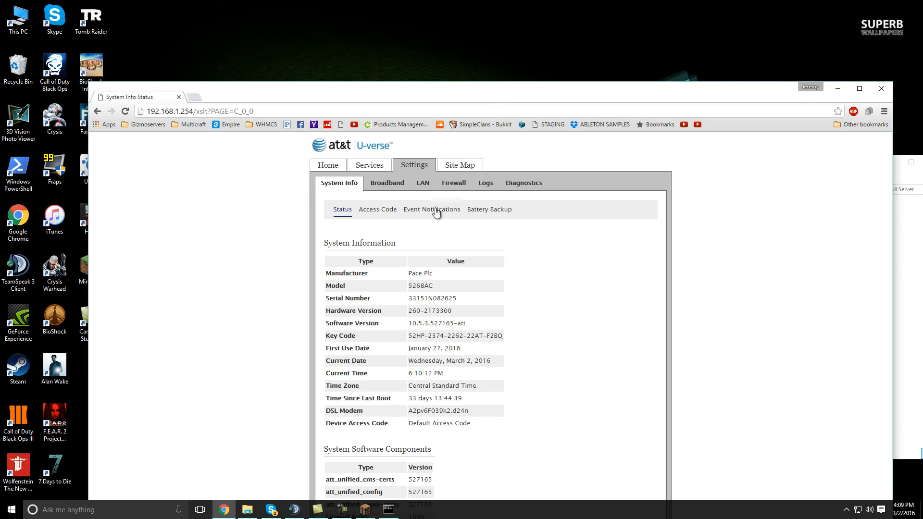
pyautogui.click(451, 184)
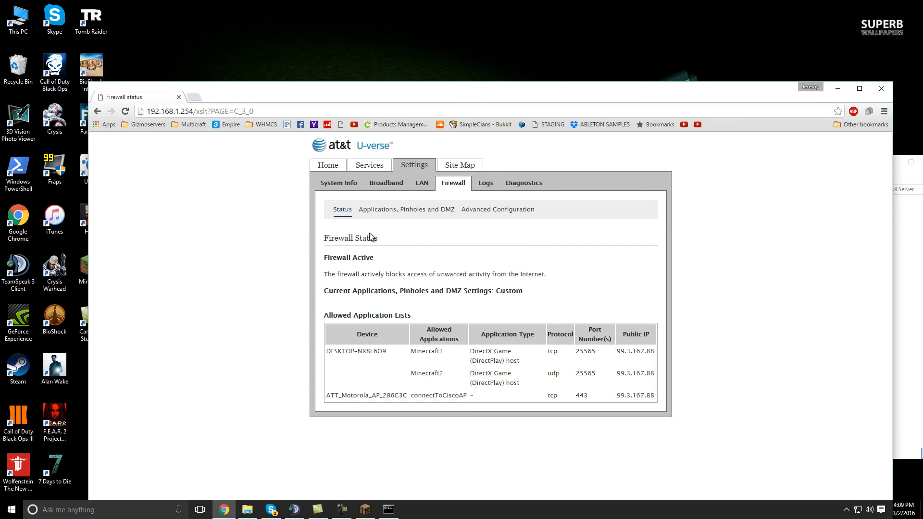
pyautogui.click(386, 209)
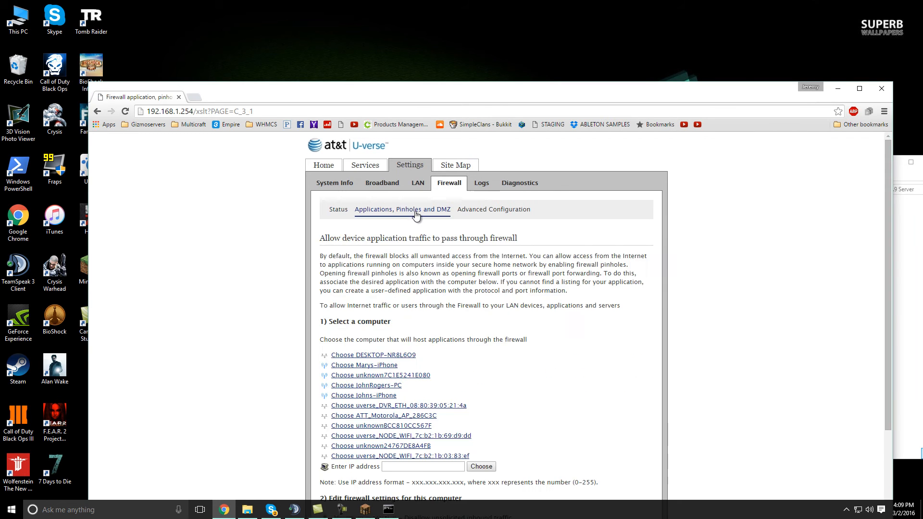
# Step: Examine the list of host computers and the firewall settings for allowing individual applications
pyautogui.scroll(-5, 416, 216)
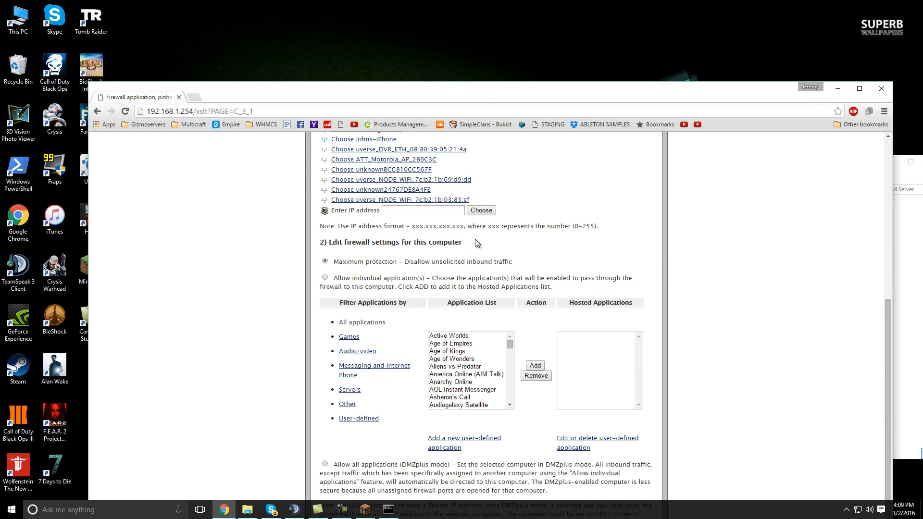
pyautogui.scroll(4, 408, 262)
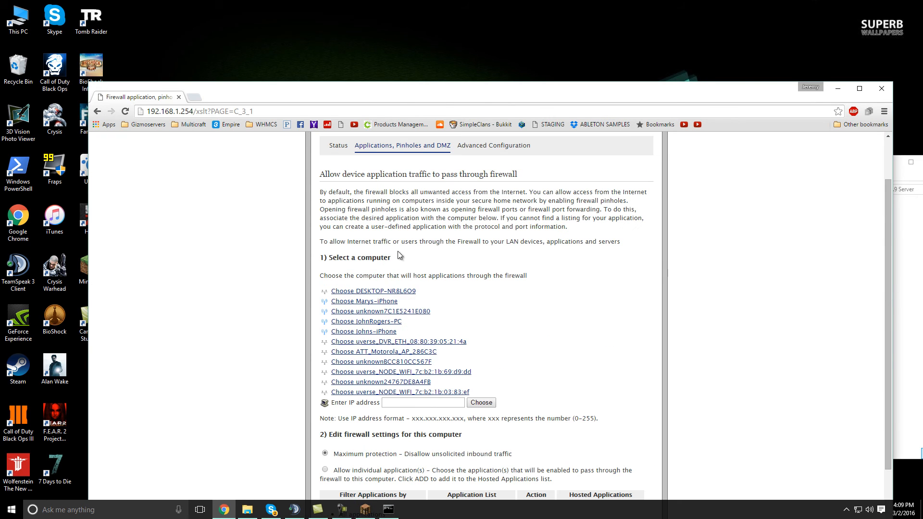
pyautogui.scroll(-1, 401, 291)
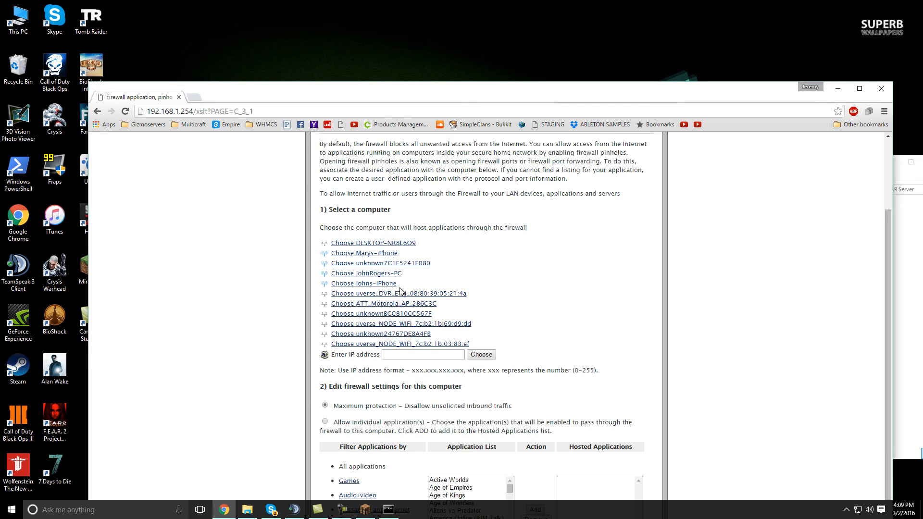
pyautogui.scroll(1, 406, 286)
pyautogui.scroll(-2, 401, 286)
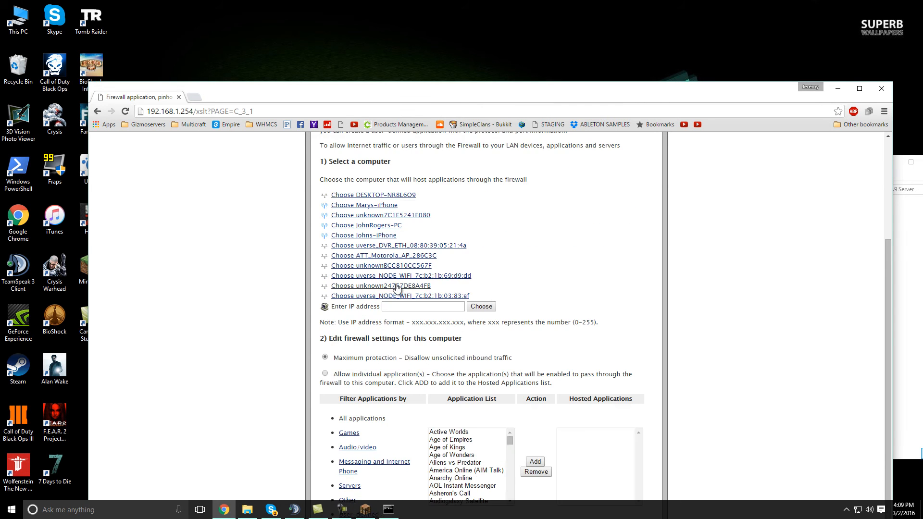
pyautogui.scroll(1, 397, 287)
pyautogui.scroll(-3, 413, 262)
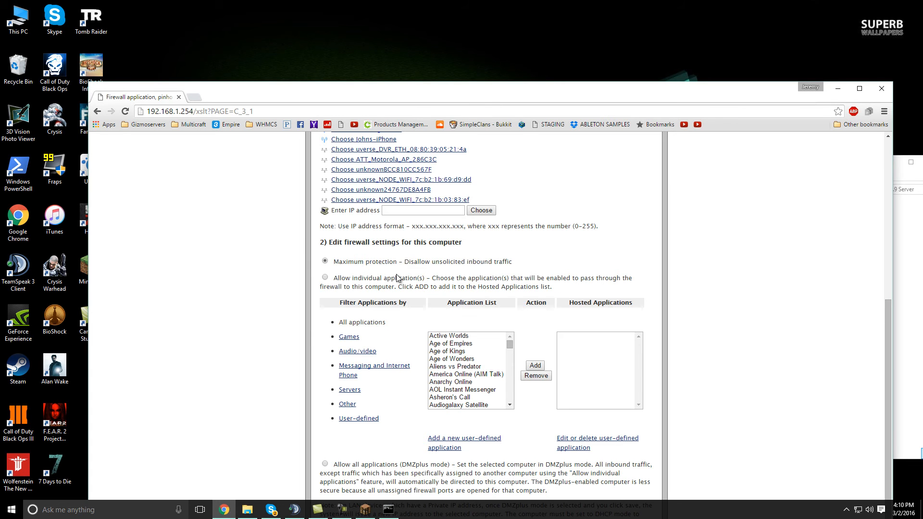
pyautogui.scroll(1, 395, 277)
pyautogui.scroll(2, 395, 277)
pyautogui.scroll(-3, 476, 234)
pyautogui.scroll(3, 455, 269)
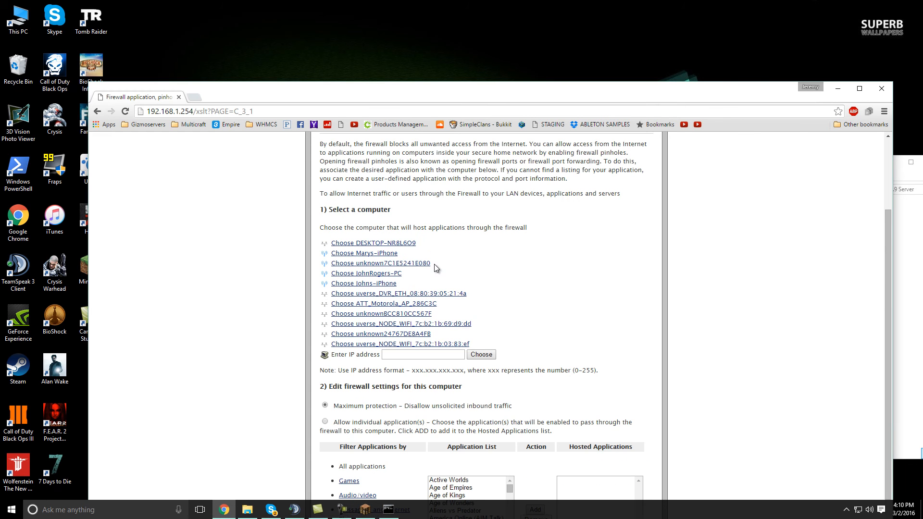
# Step: Choose the computer at IP address 192.168.1.64 as the host for applications through the firewall
pyautogui.click(423, 355)
pyautogui.write('192.168.1.64')
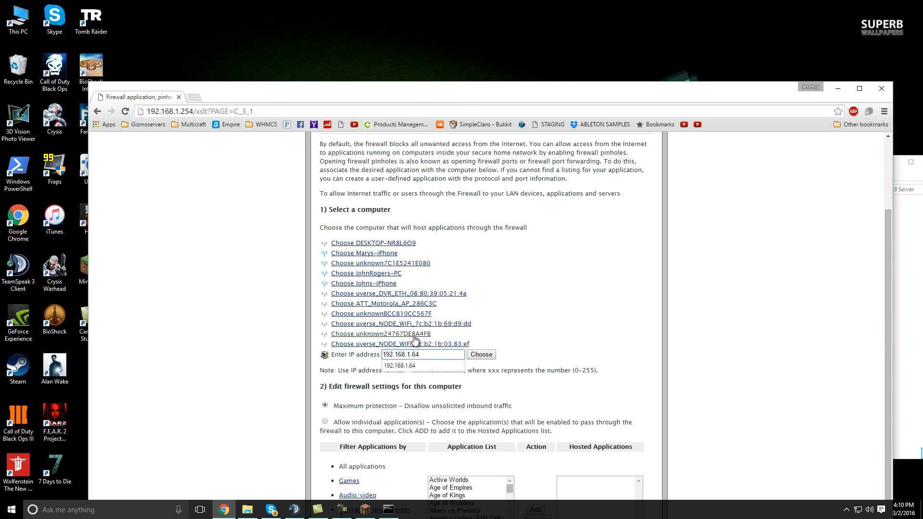
pyautogui.click(480, 356)
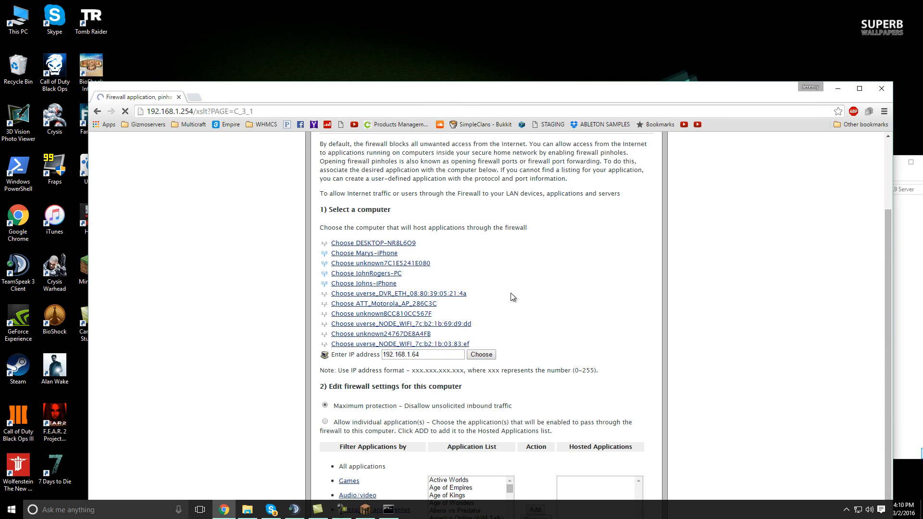
pyautogui.scroll(-3, 514, 284)
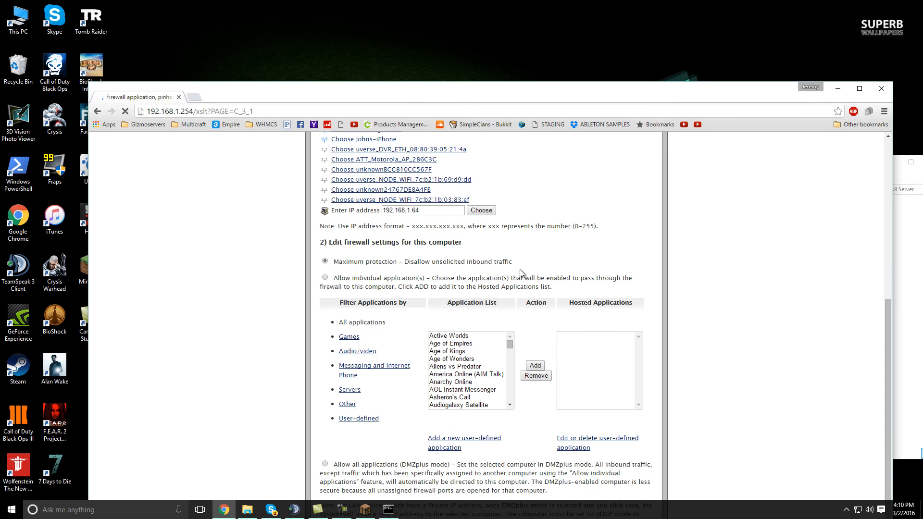
pyautogui.scroll(-5, 518, 270)
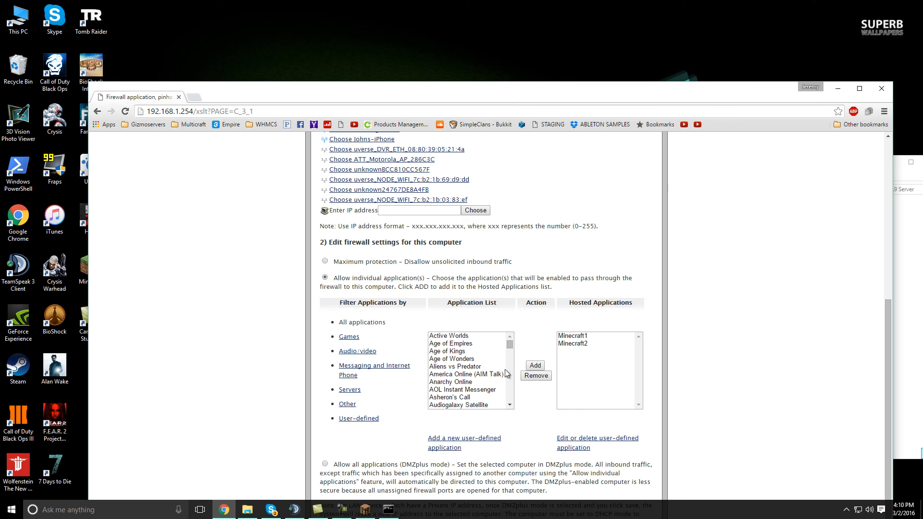
# Step: Examine the firewall's application list, the hosted applications and the chosen computer
pyautogui.scroll(-20, 487, 363)
pyautogui.scroll(2, 487, 366)
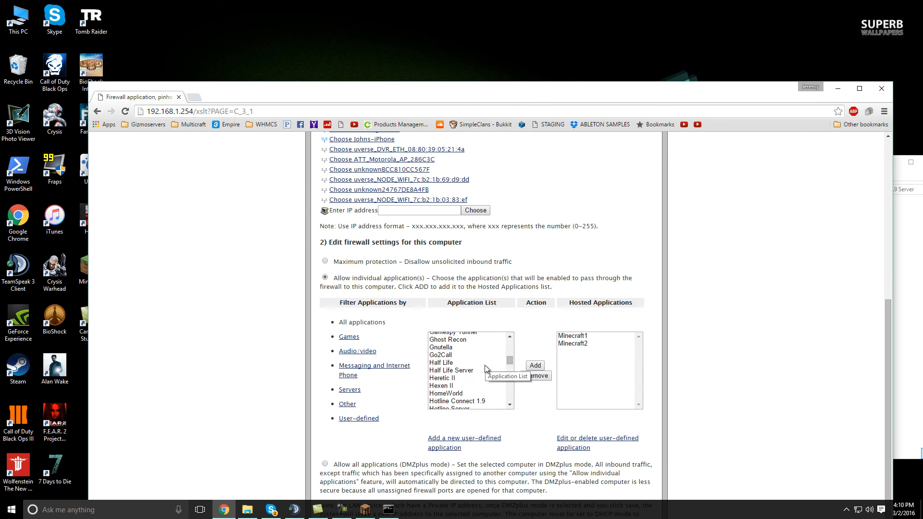
pyautogui.scroll(2, 481, 373)
pyautogui.scroll(-5, 481, 373)
pyautogui.scroll(-2, 482, 372)
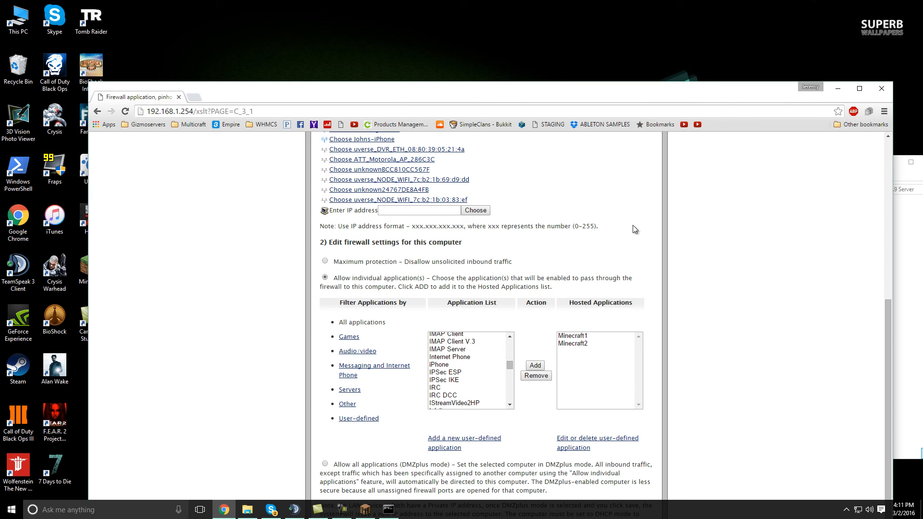
pyautogui.scroll(5, 632, 230)
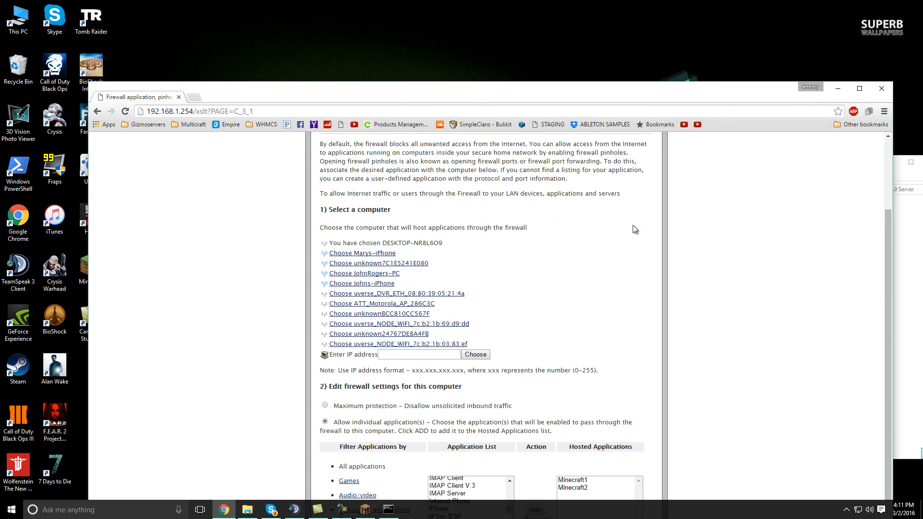
pyautogui.scroll(-5, 612, 286)
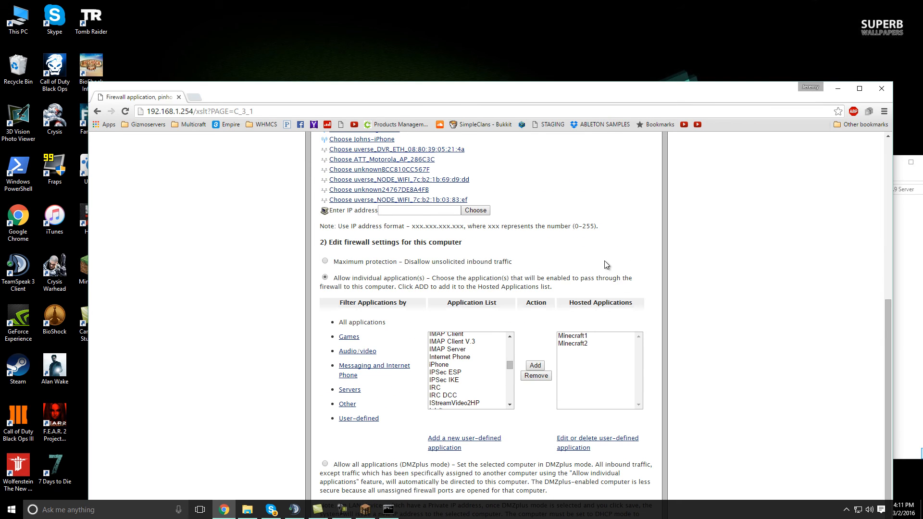
pyautogui.scroll(2, 603, 274)
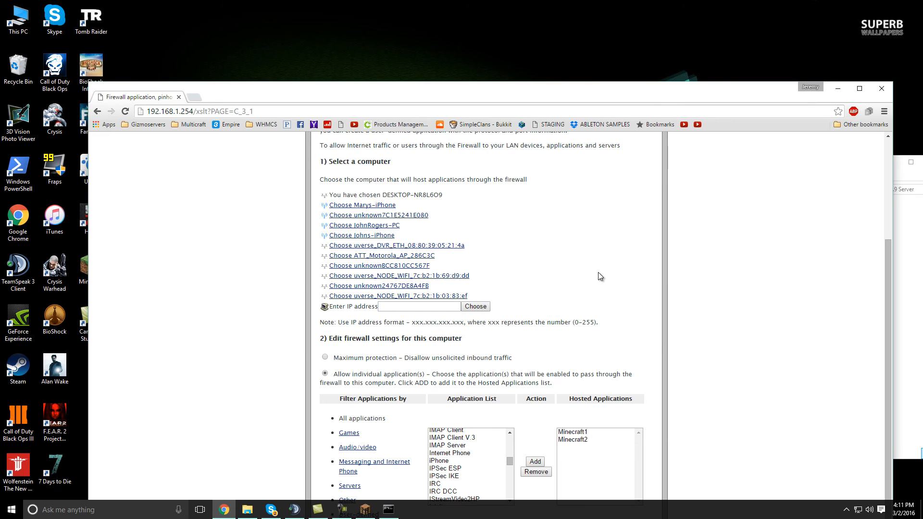
# Step: Load google.com, search for "whats my ip" and open the whatsmyip.org result
pyautogui.click(534, 109)
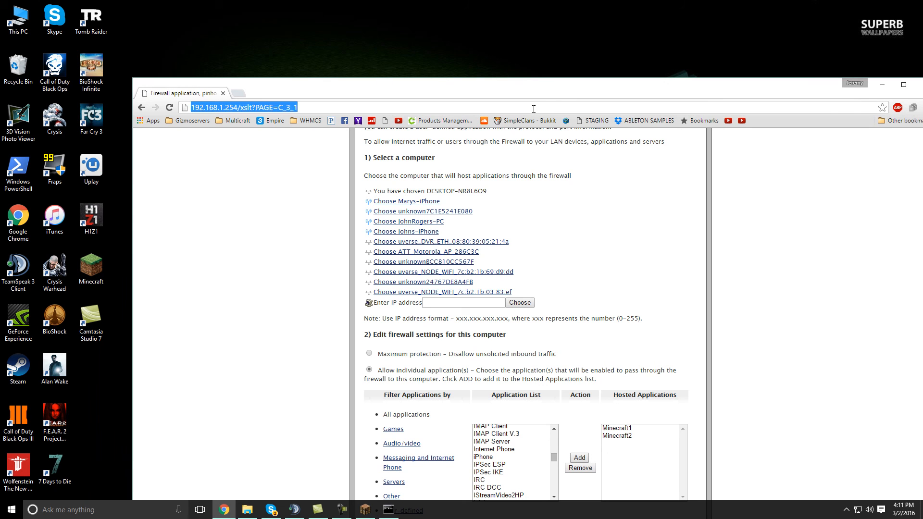
pyautogui.write('google.com')
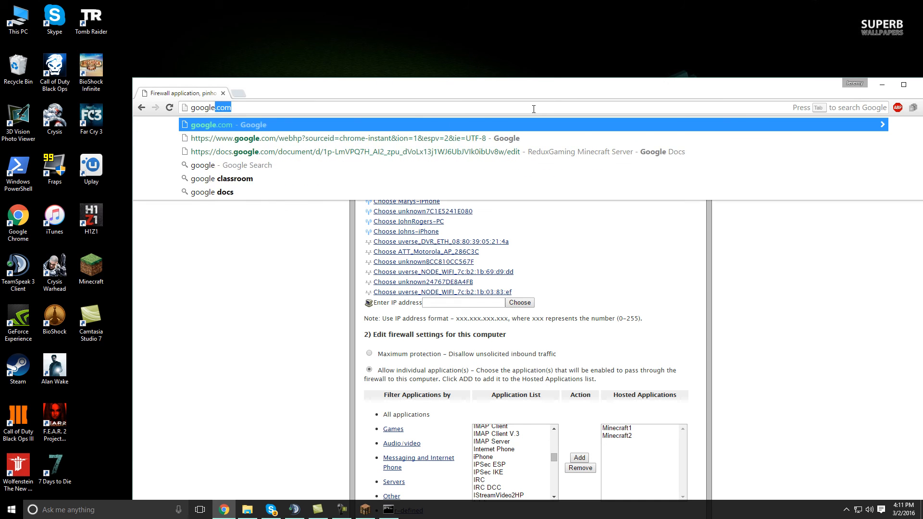
pyautogui.press('Return')
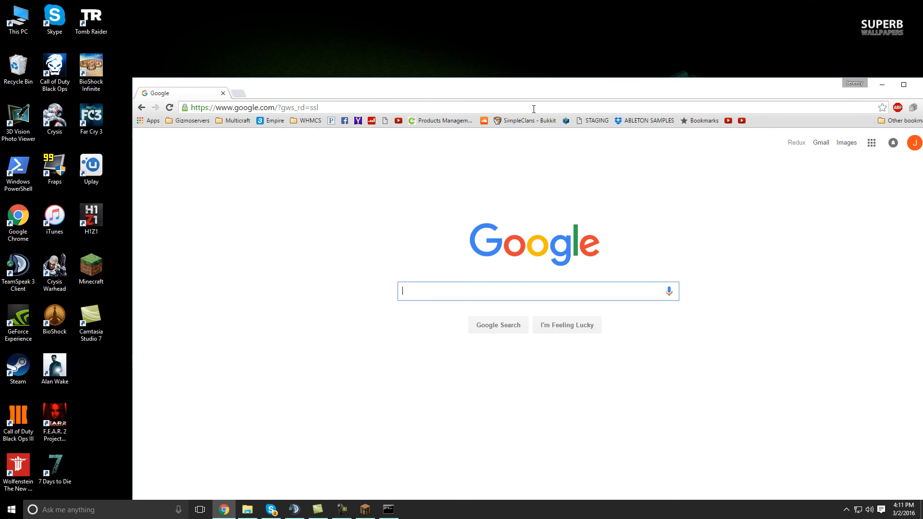
pyautogui.write('whats my ip')
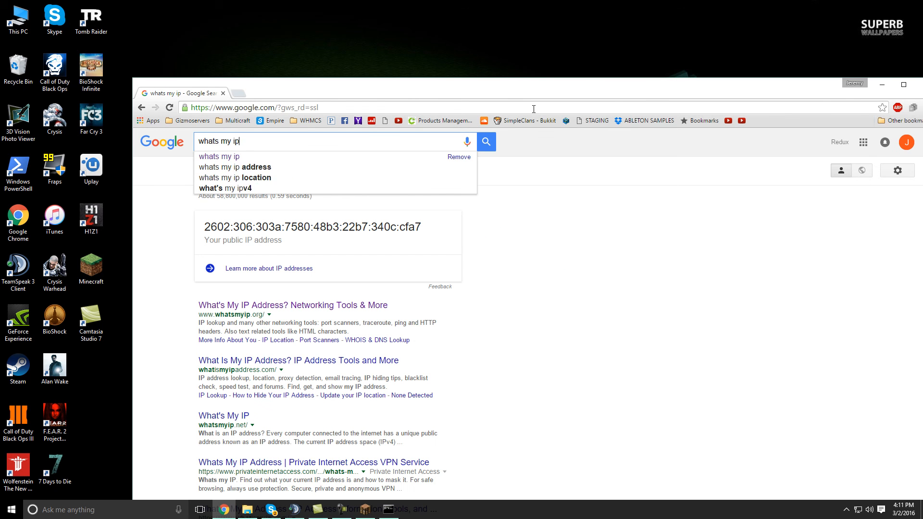
pyautogui.press('Return')
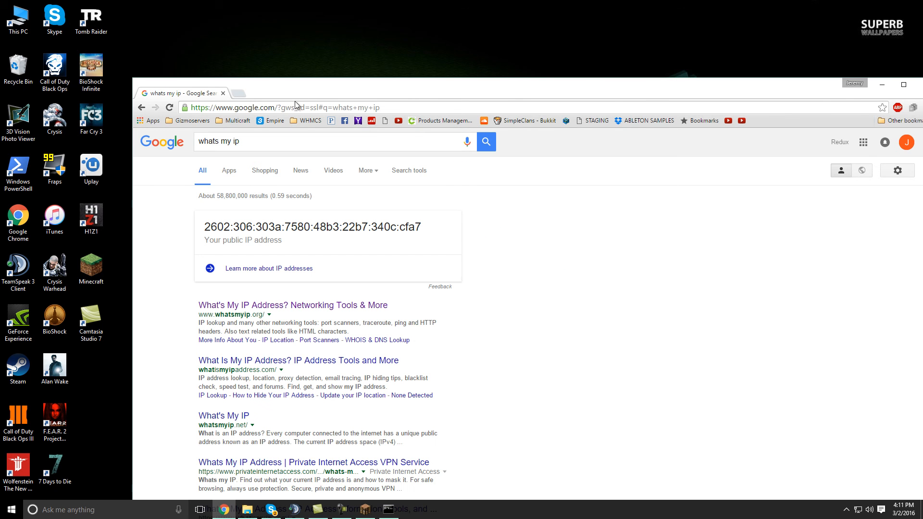
pyautogui.click(273, 306)
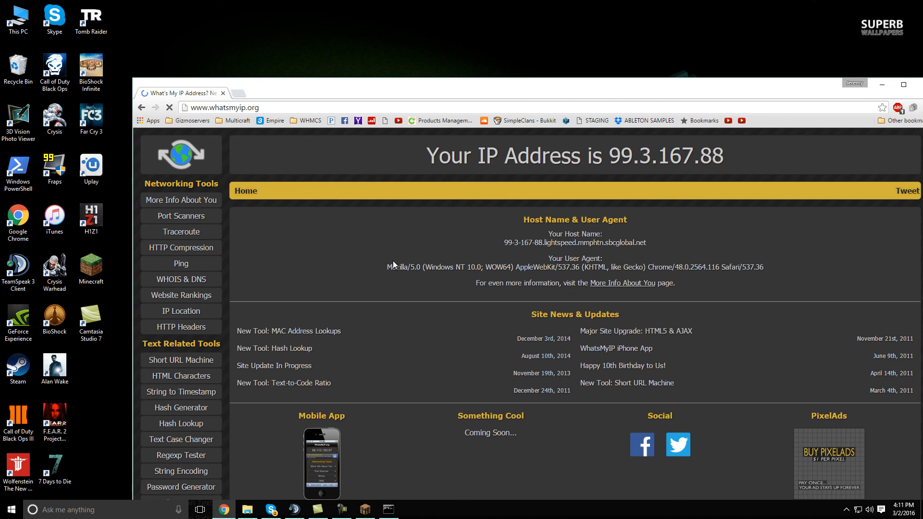
# Step: Reposition the browser window and copy the public IP address shown on the page
pyautogui.moveTo(641, 83); pyautogui.dragTo(522, 86)
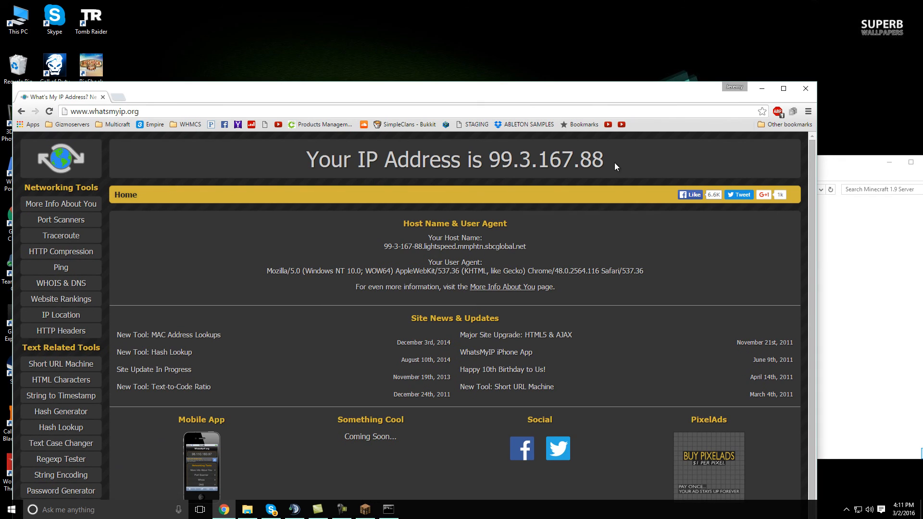
pyautogui.moveTo(601, 158); pyautogui.dragTo(517, 162)
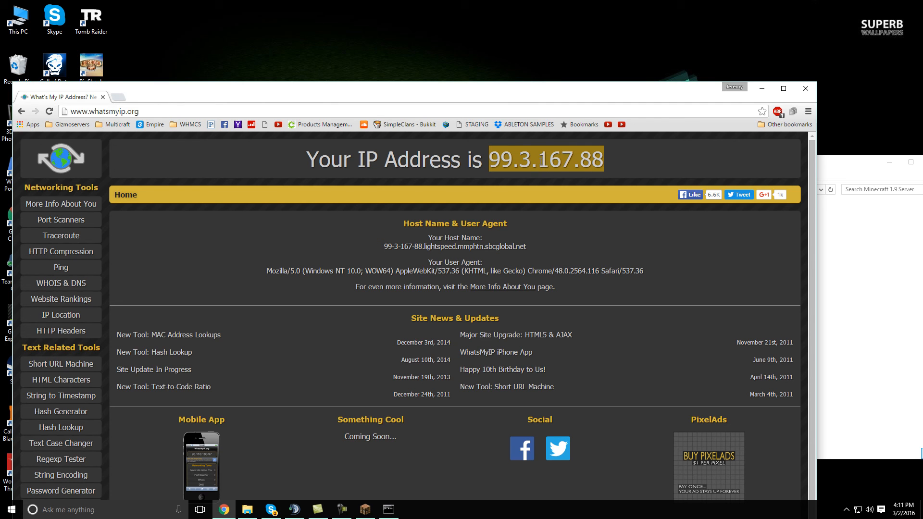
pyautogui.rightClick(541, 162)
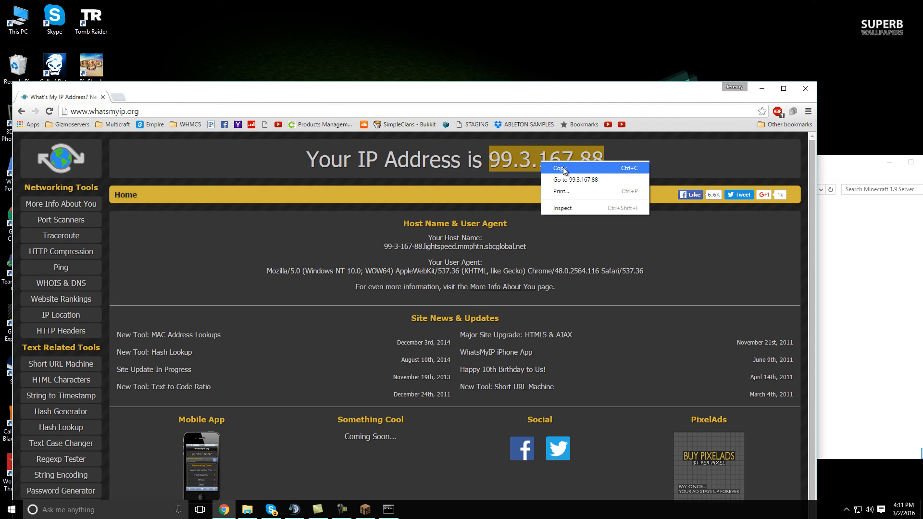
pyautogui.click(593, 168)
# Step: Close the browser and reposition the Minecraft 1.9 Server folder window on the desktop
pyautogui.hotkey('alt', 'Tab')
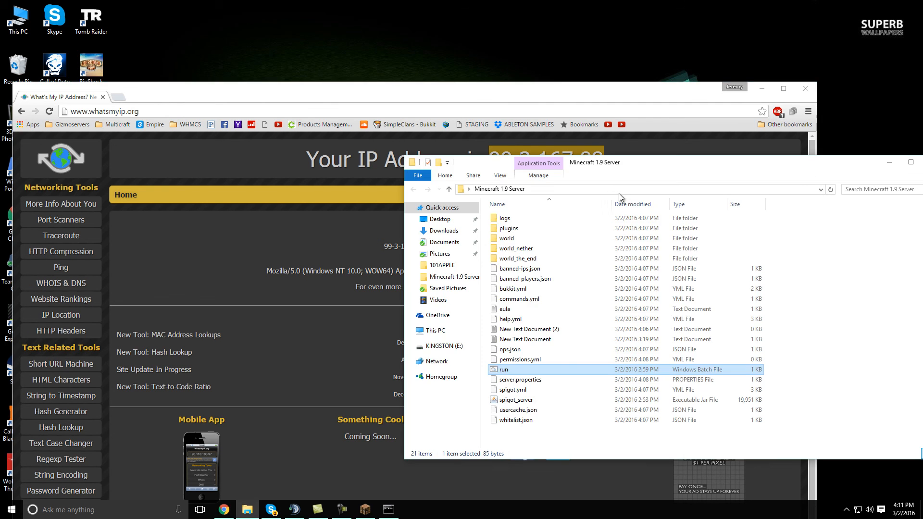
pyautogui.moveTo(668, 96); pyautogui.dragTo(605, 105)
pyautogui.click(742, 99)
pyautogui.moveTo(678, 166); pyautogui.dragTo(619, 150)
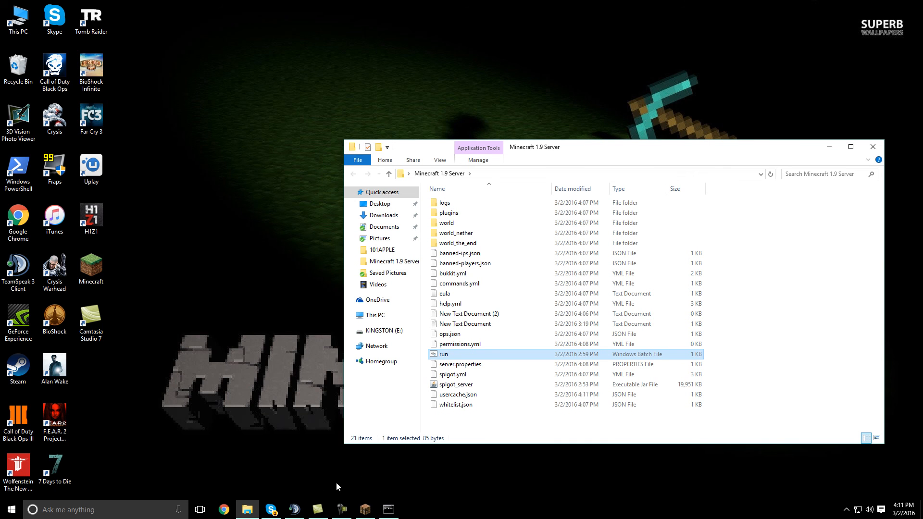
# Step: Switch to TeamSpeak 3 and send the copied public IP address in the ReduxGaming server chat
pyautogui.click(297, 507)
pyautogui.click(615, 405)
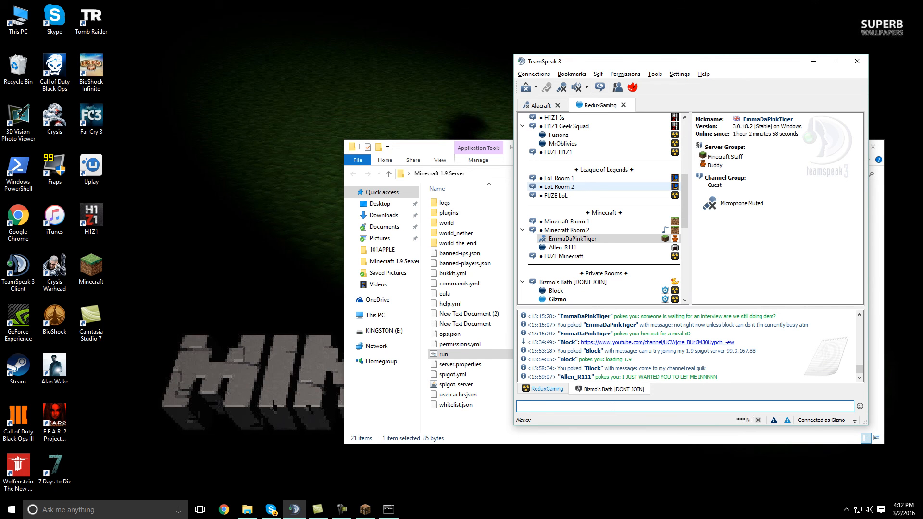
pyautogui.press('Return')
# Step: Check the server console, then switch to Minecraft, refresh the multiplayer list and join the Local server
pyautogui.click(389, 506)
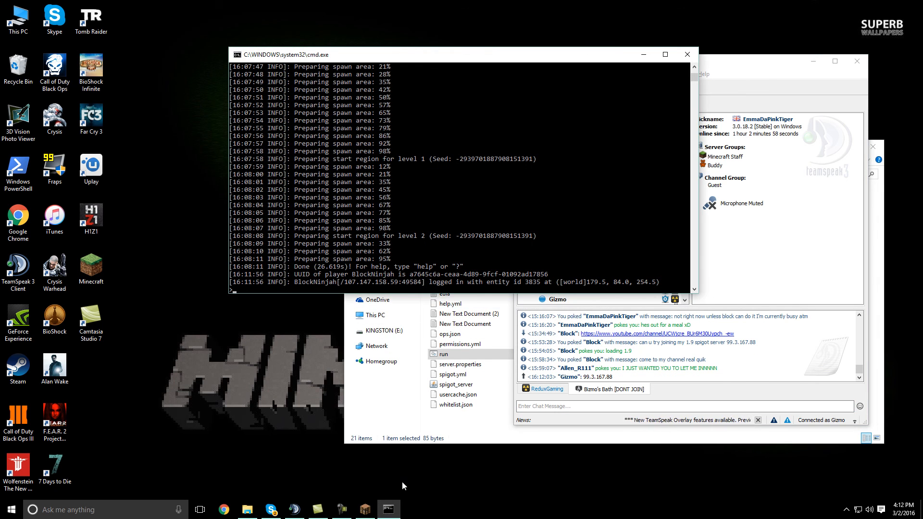
pyautogui.click(365, 509)
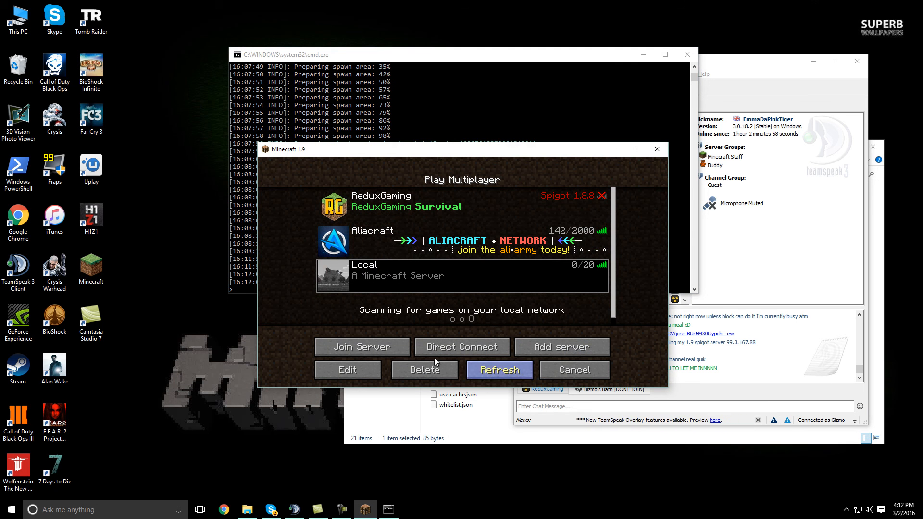
pyautogui.click(490, 374)
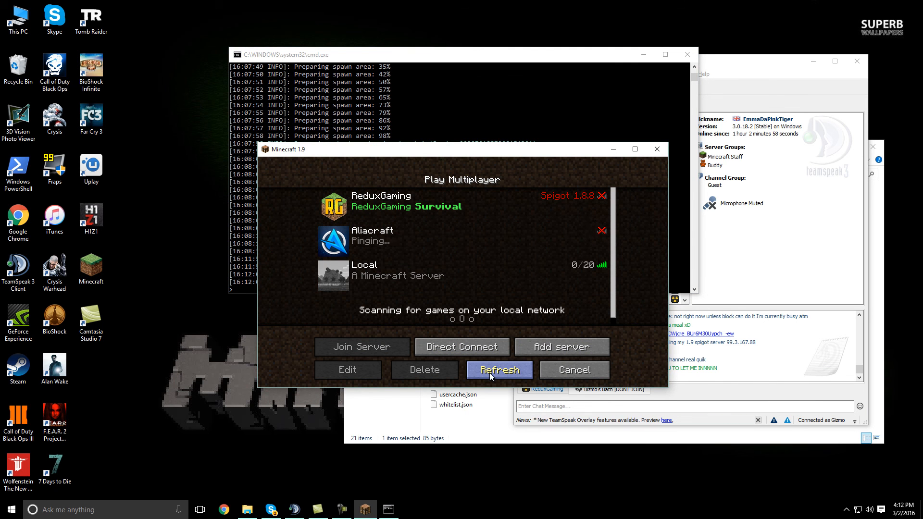
pyautogui.doubleClick(549, 270)
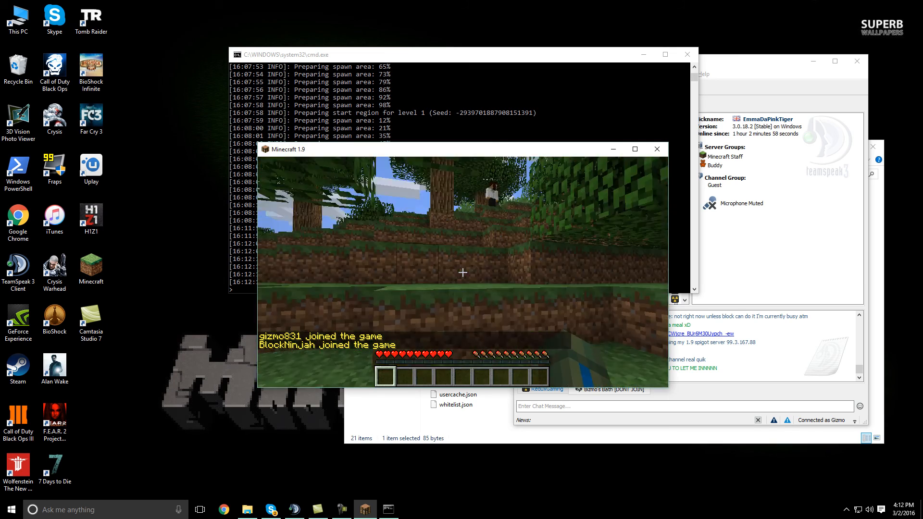
# Step: Disconnect to the title screen, reopen the multiplayer list and rejoin the Local server
pyautogui.press('Escape')
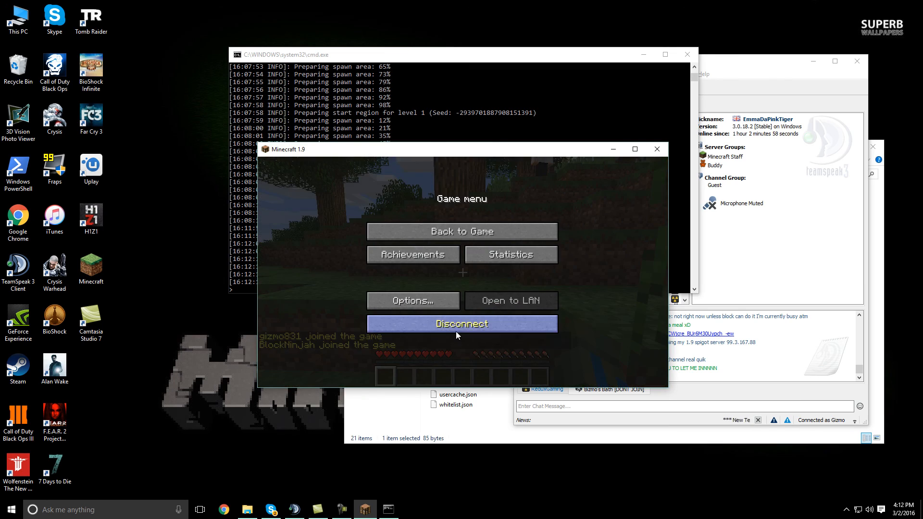
pyautogui.click(456, 334)
pyautogui.click(572, 375)
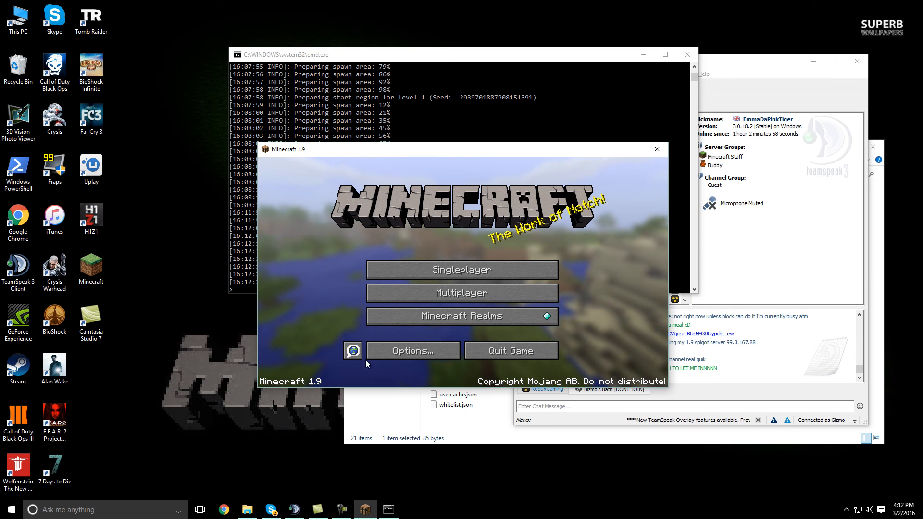
pyautogui.click(503, 287)
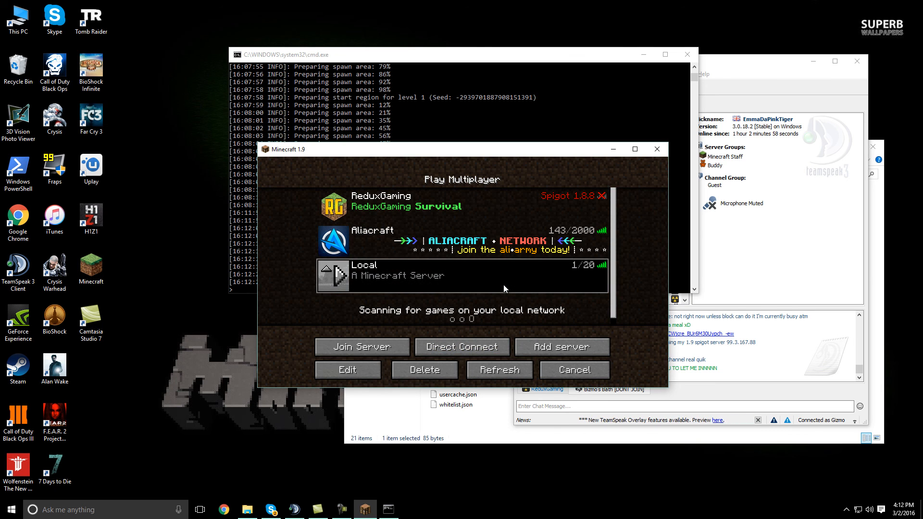
pyautogui.doubleClick(504, 285)
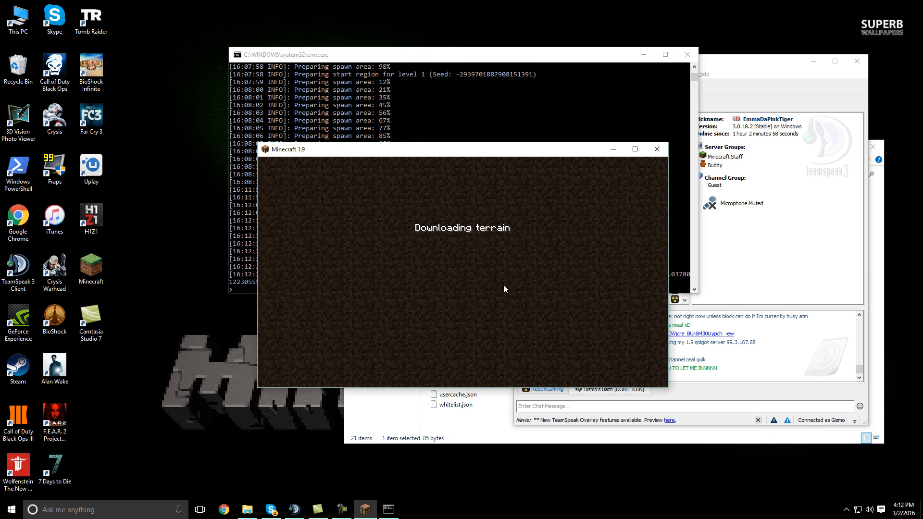
# Step: Send "hi" in the game chat and walk around near the other player
pyautogui.press('Tab')
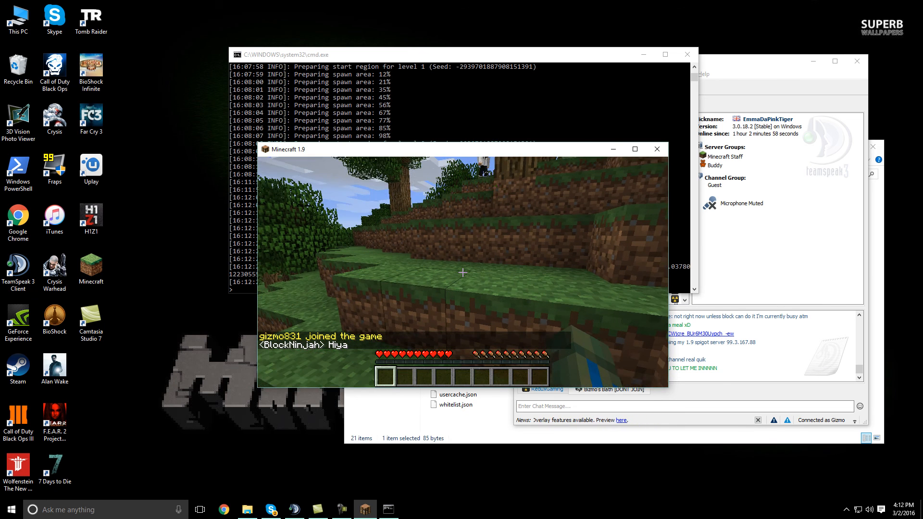
pyautogui.write('thi')
pyautogui.press('Return')
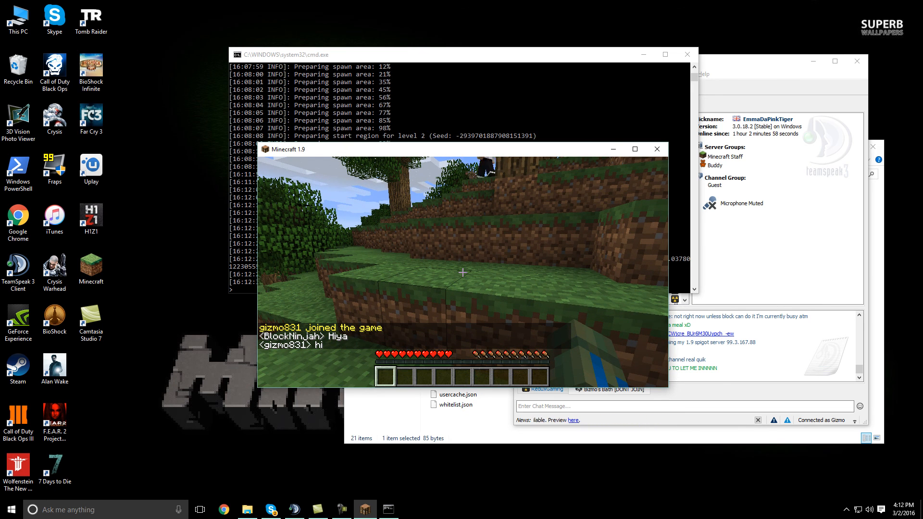
pyautogui.press('w')
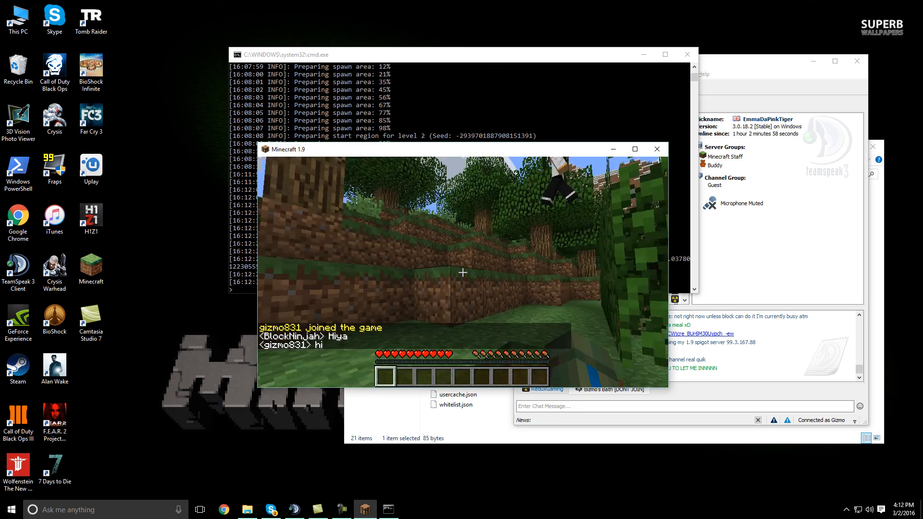
pyautogui.press('w')
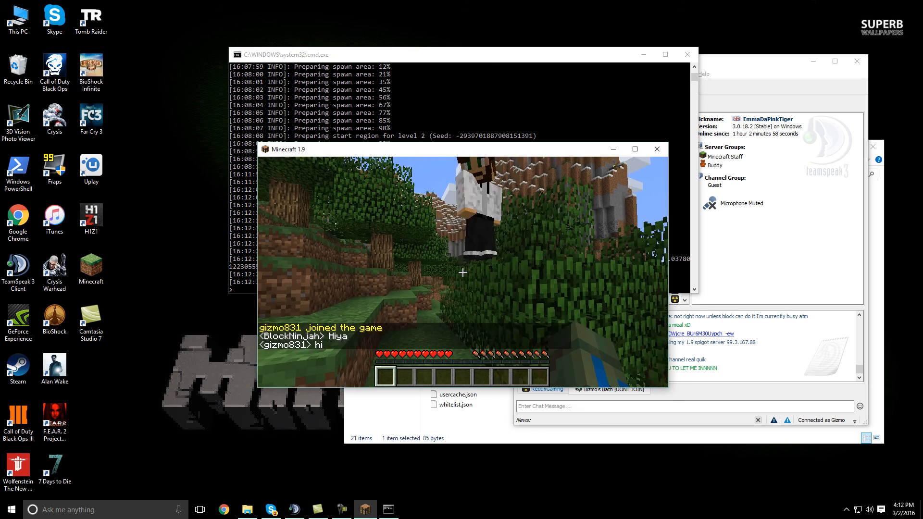
# Step: Pause the game, maximize the Minecraft window and return to play
pyautogui.press('Escape')
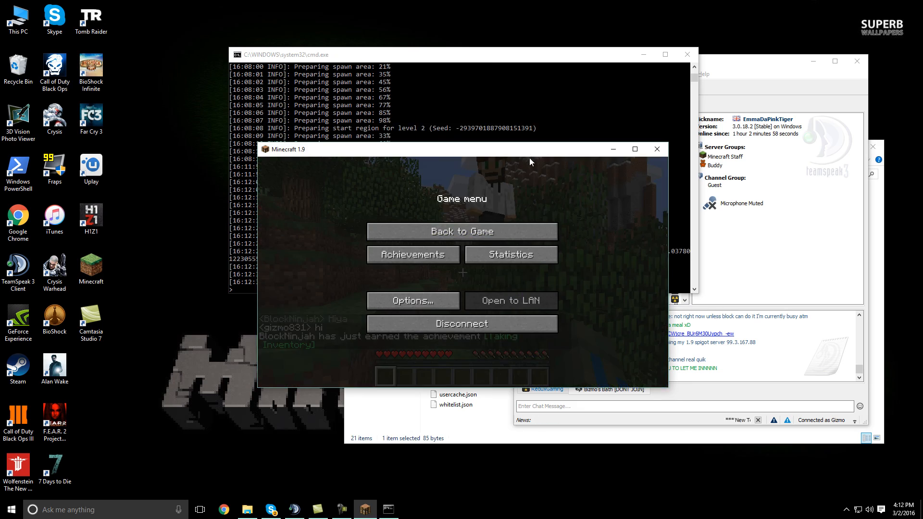
pyautogui.doubleClick(530, 149)
pyautogui.press('Escape')
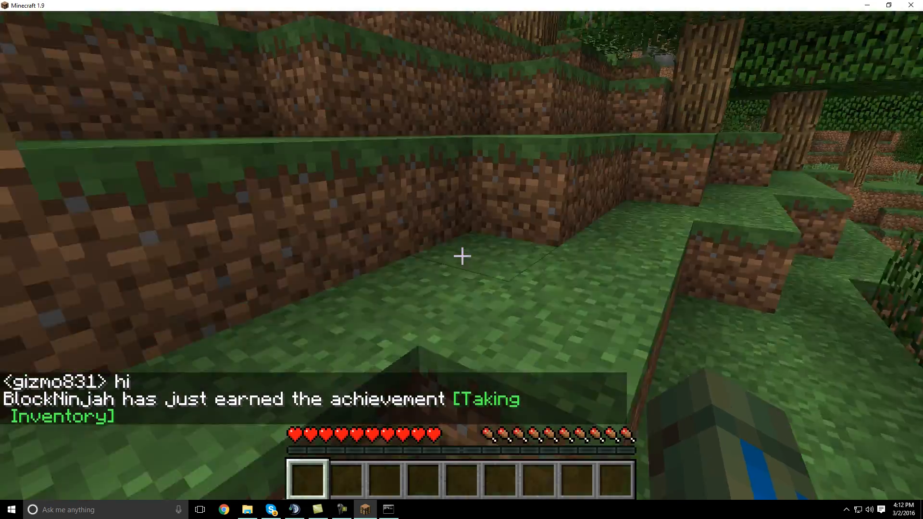
# Step: Turn toward the other player and follow them through the tall grass and forest, jumping up onto the leafy treetops
pyautogui.press('s')
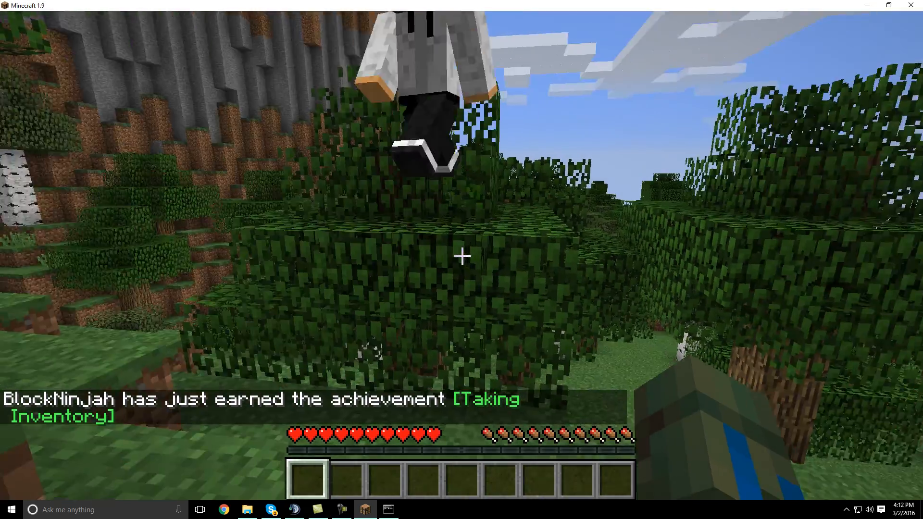
pyautogui.press('w')
pyautogui.press('space')
pyautogui.press('w')
pyautogui.press('space')
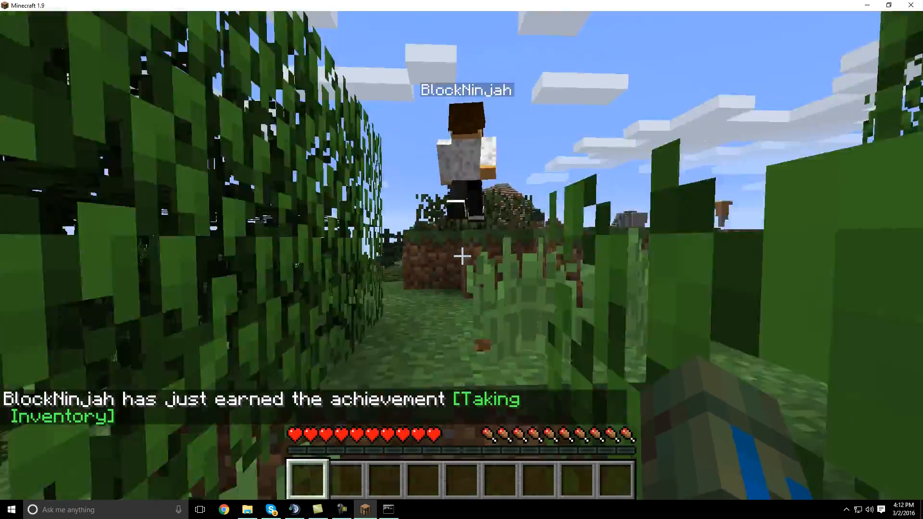
pyautogui.press('w')
pyautogui.press('space')
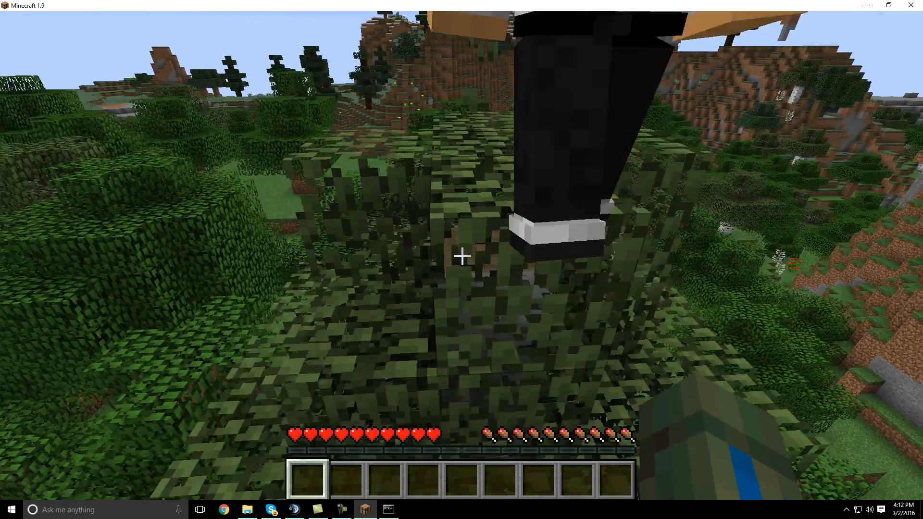
pyautogui.press('w')
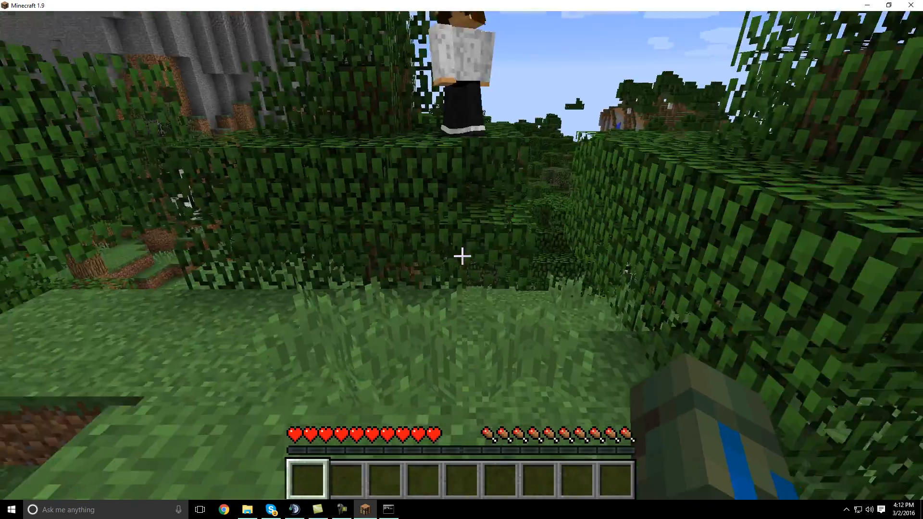
pyautogui.press('w')
pyautogui.press('space')
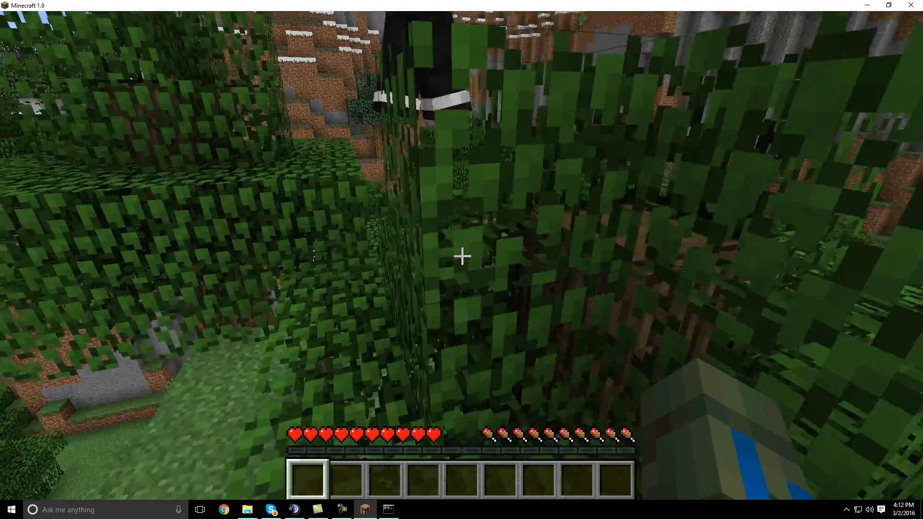
pyautogui.press('a')
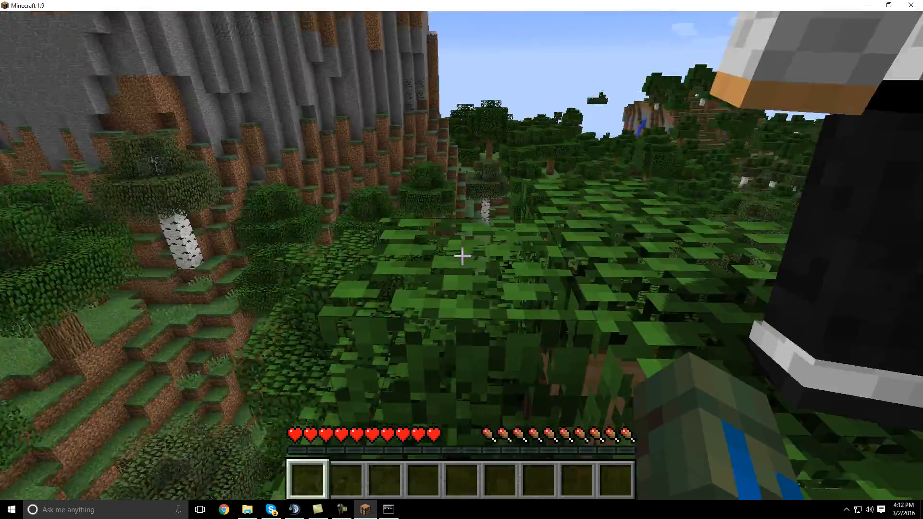